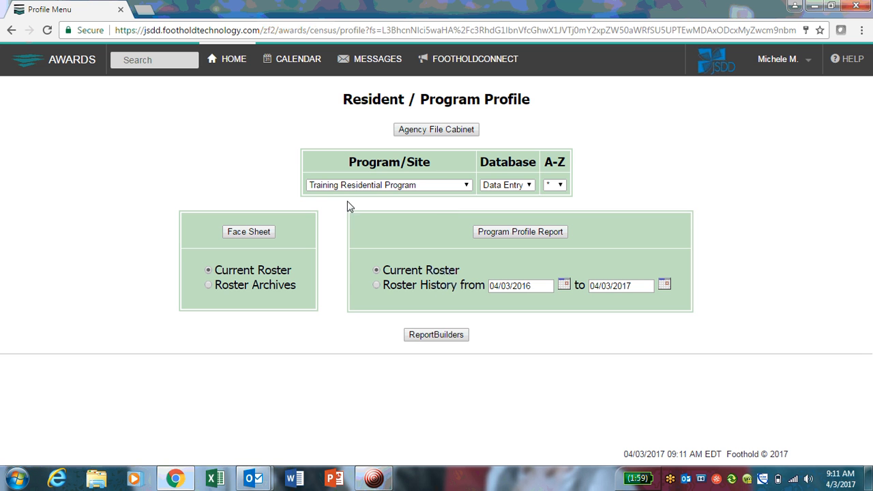
Open the Face Sheet update selection for the Training Residential Program's current roster
left_click(251, 233)
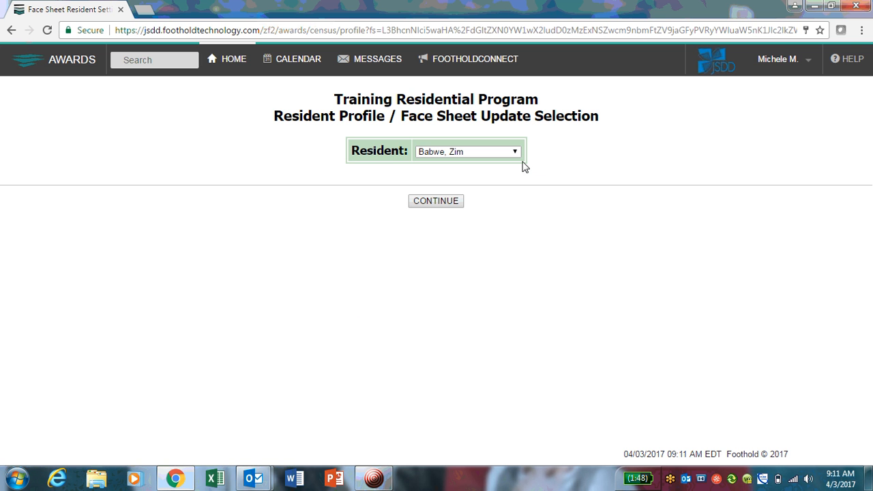
Choose the resident from the Resident dropdown and continue to their face sheet
left_click(517, 156)
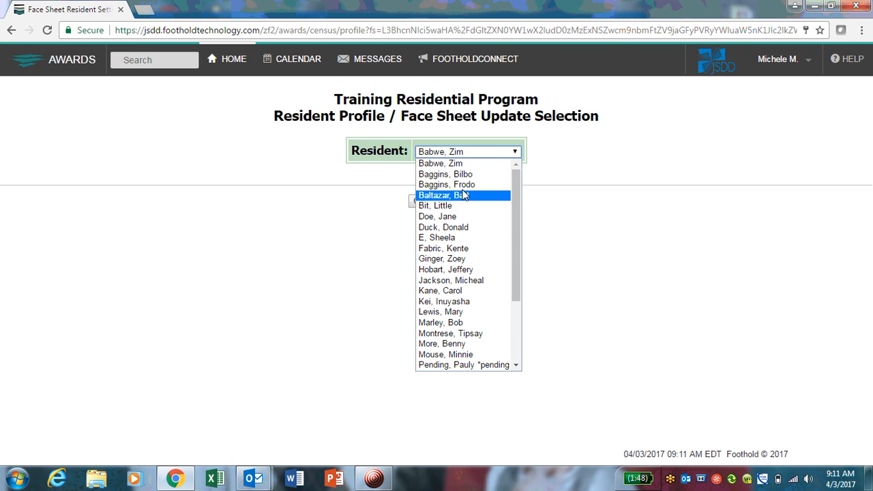
left_click(475, 165)
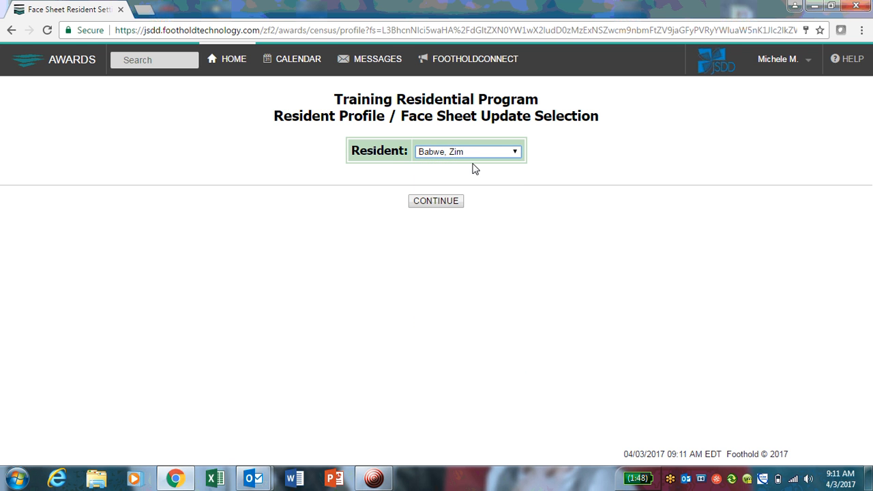
left_click(430, 204)
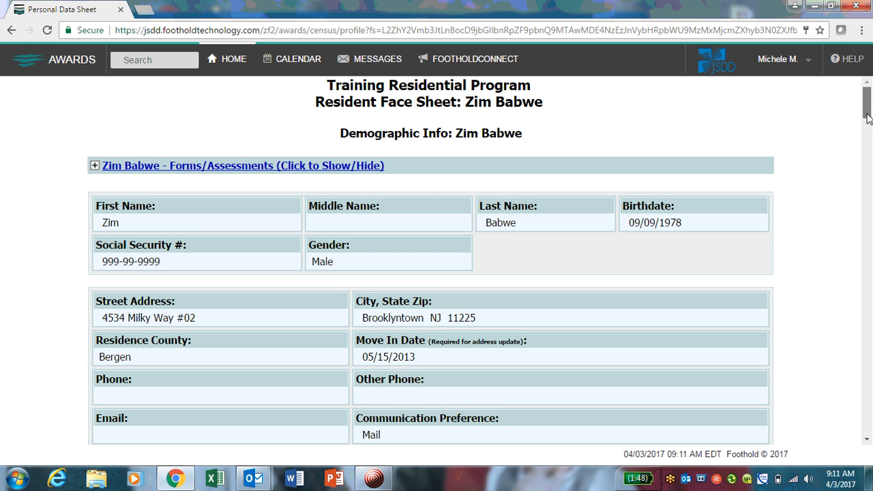
Scroll down the resident's face sheet toward the Entitlements Info section
mouse_move(867, 116)
left_mouse_down()
mouse_move(870, 434)
mouse_move(870, 104)
left_mouse_up()
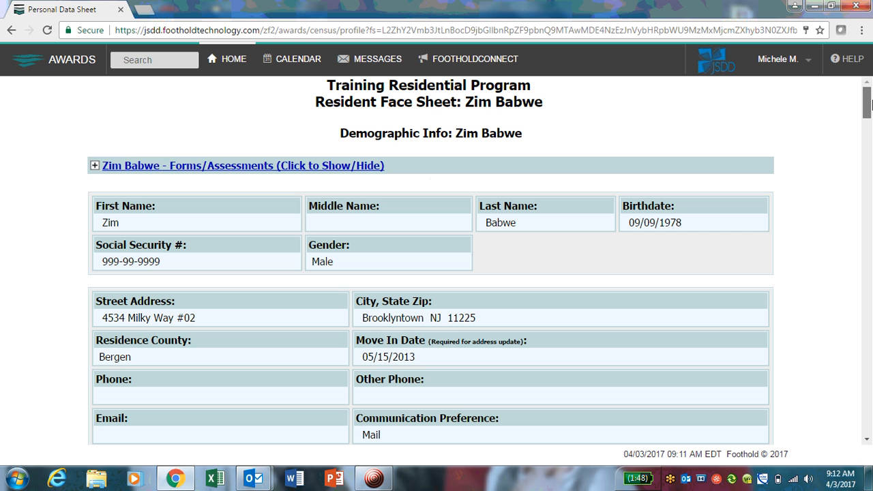
double_click(467, 104)
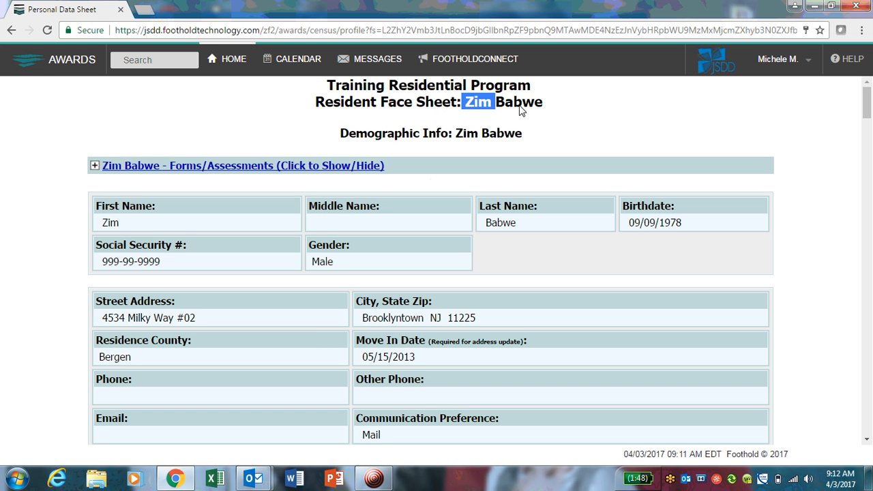
left_click_drag(520, 110, 600, 123)
left_click(603, 125)
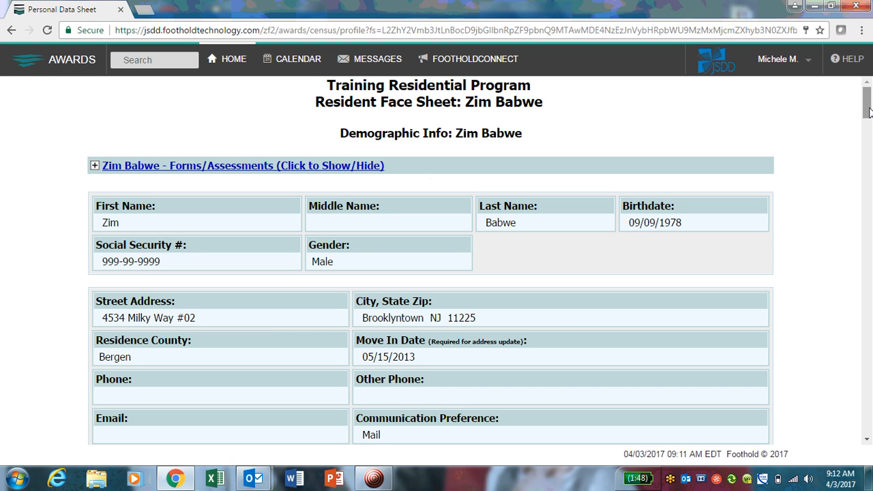
left_click_drag(868, 110, 869, 242)
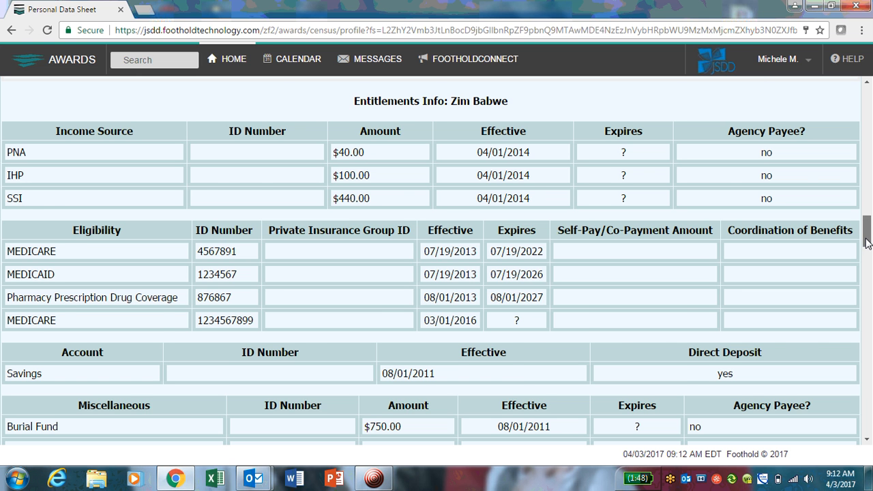
left_click_drag(871, 240, 871, 246)
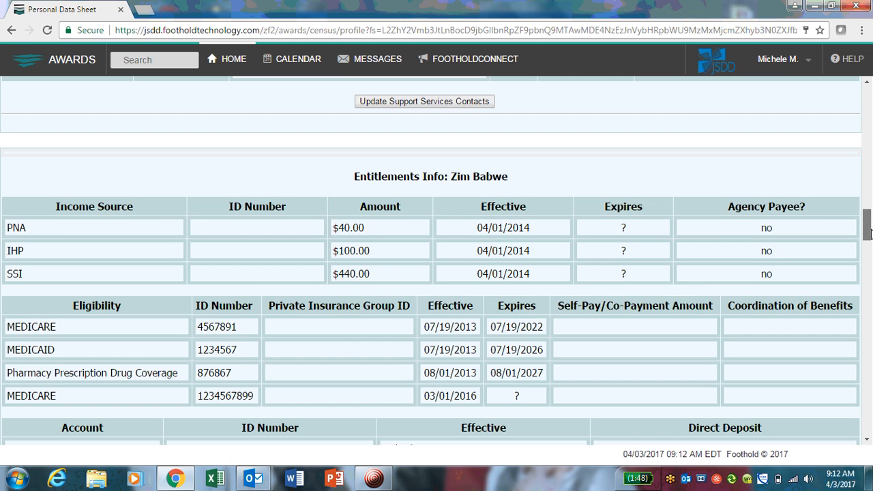
left_click_drag(869, 244, 869, 237)
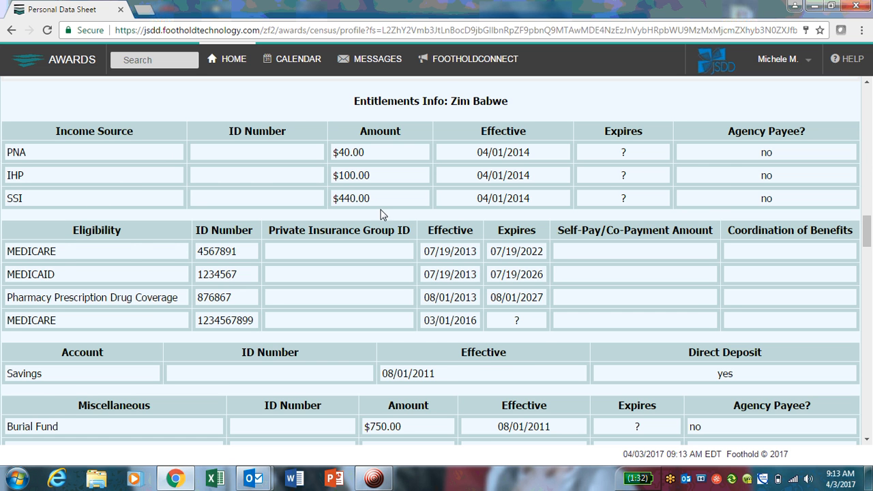
left_click_drag(868, 234, 869, 240)
scroll(868, 240, "down", 5)
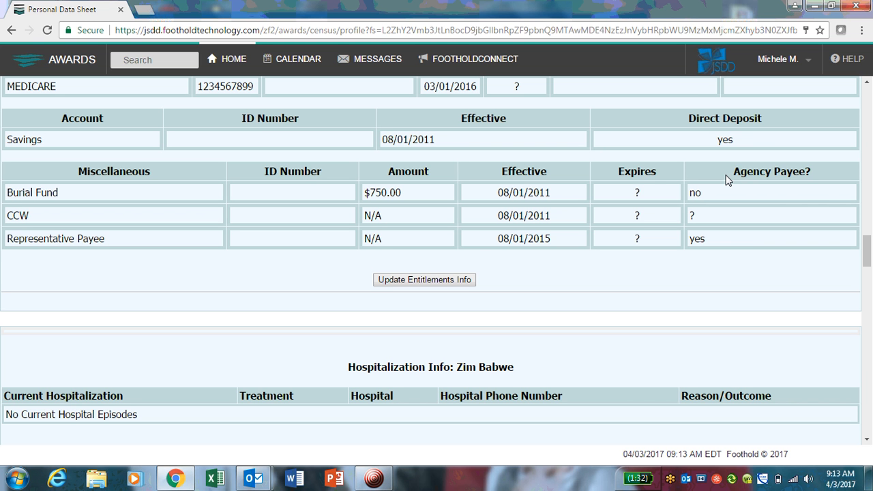
left_click_drag(734, 174, 812, 177)
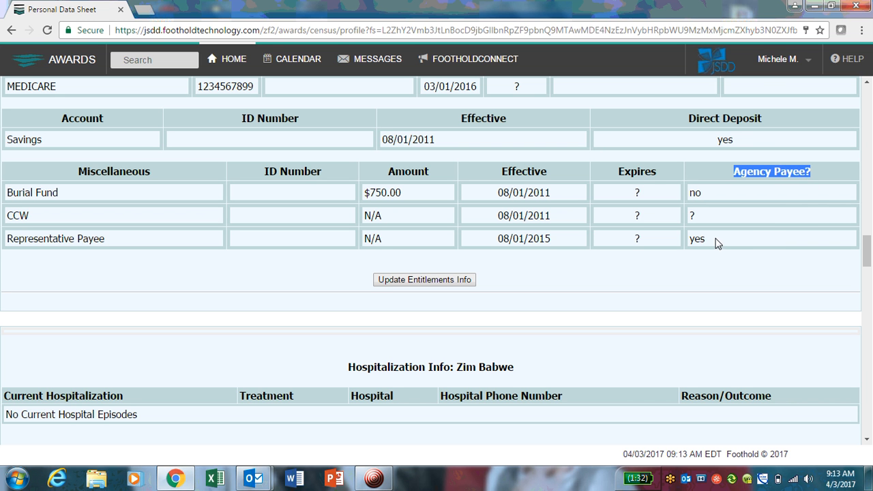
left_click_drag(717, 243, 687, 244)
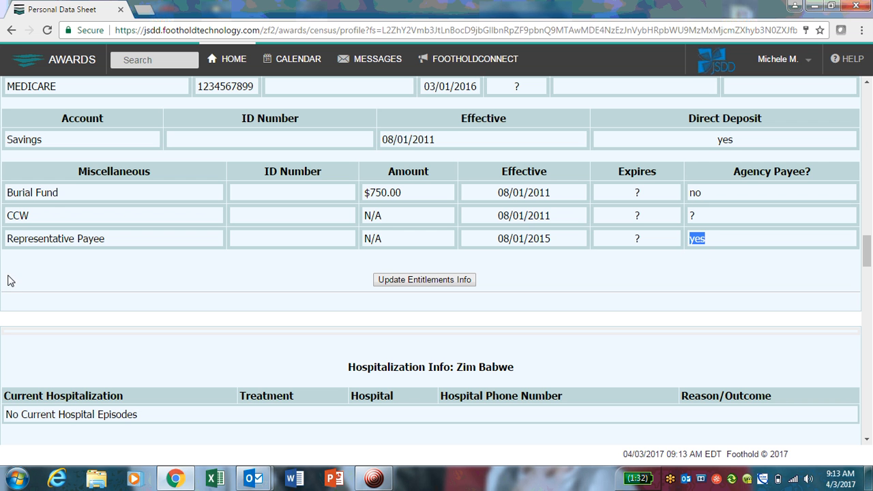
left_click(145, 279)
left_click_drag(401, 193, 356, 208)
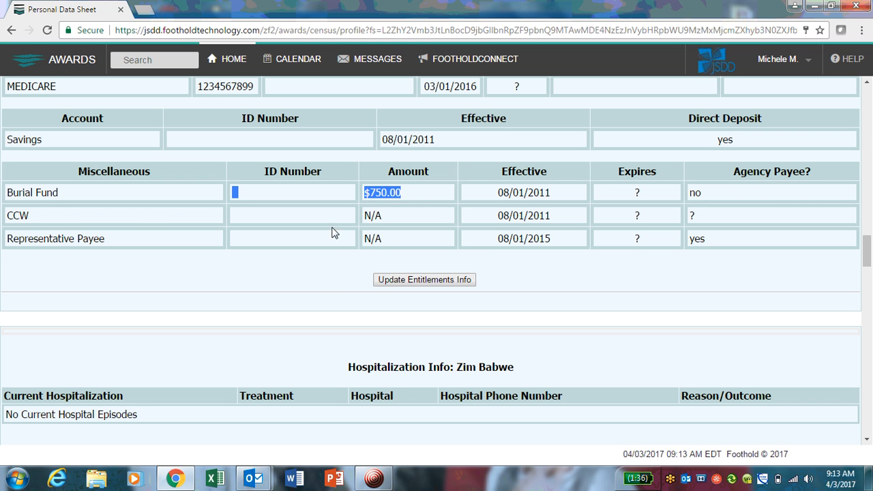
left_click(322, 294)
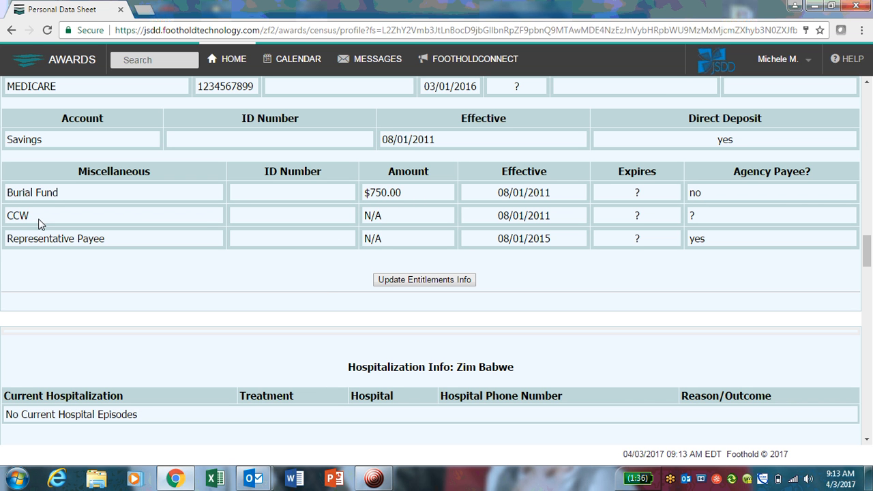
left_click_drag(559, 222, 5, 216)
left_click(620, 292)
scroll(869, 253, "up", 2)
scroll(868, 252, "up", 3)
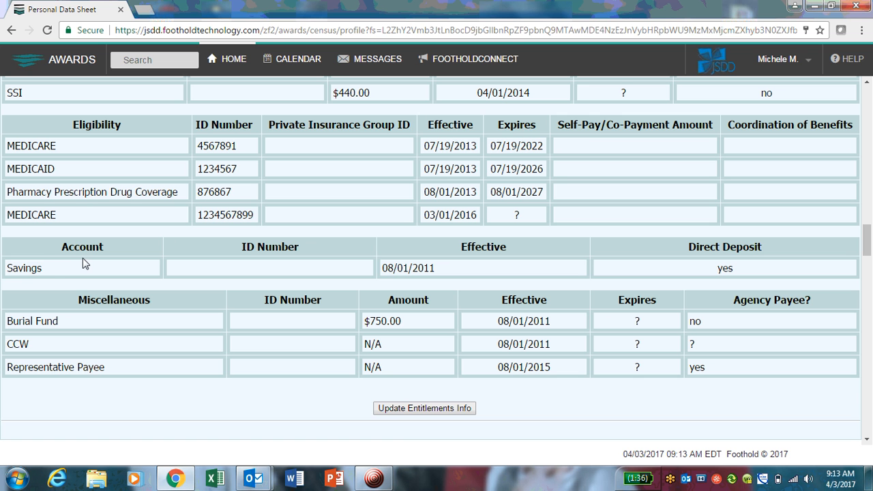
left_click_drag(45, 268, 7, 279)
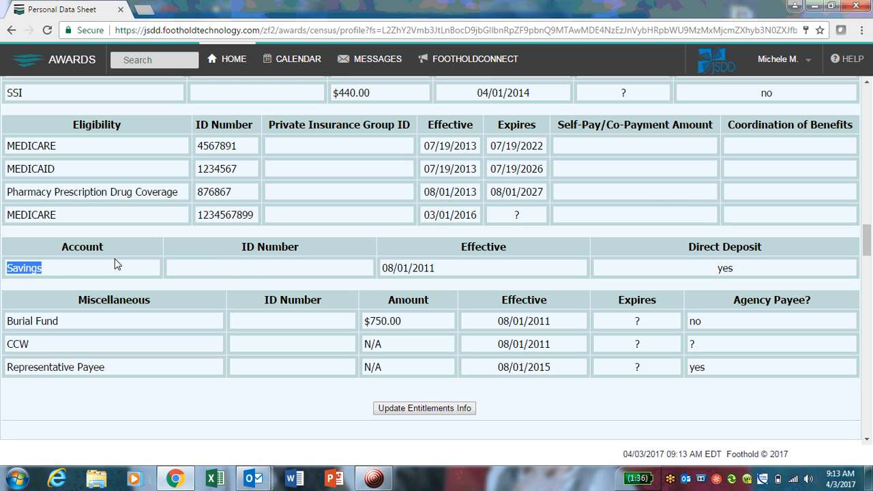
left_click(248, 271)
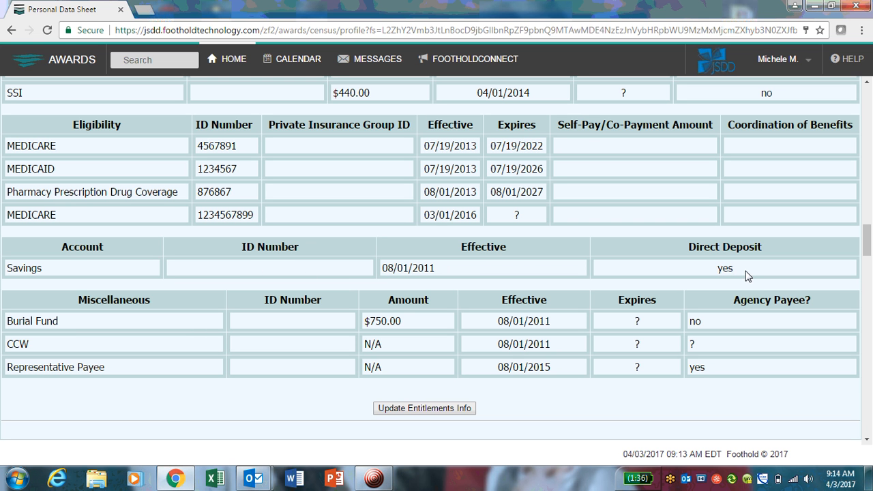
left_click(849, 259)
scroll(868, 243, "up", 1)
scroll(868, 239, "up", 3)
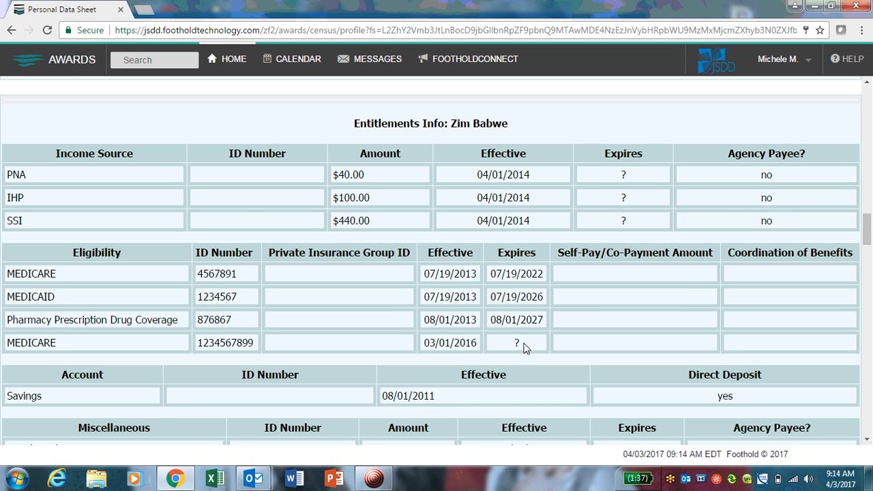
scroll(395, 314, "up", 1)
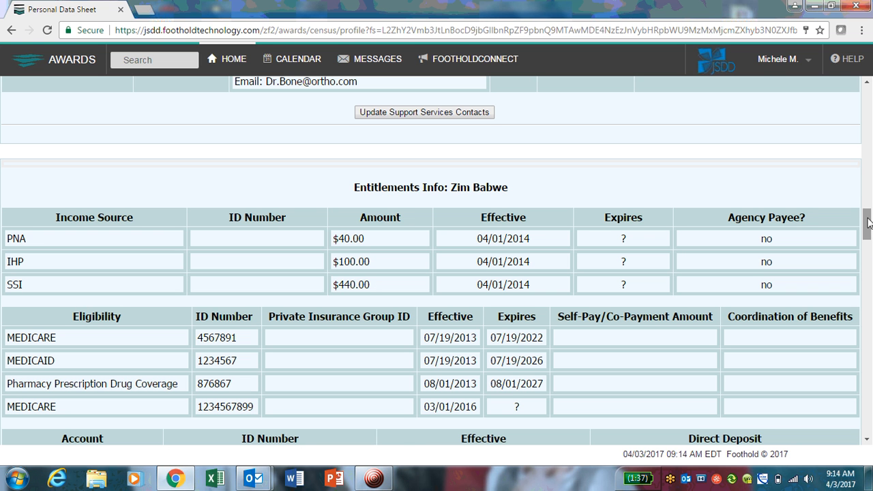
scroll(868, 232, "down", 1)
scroll(868, 232, "down", 1)
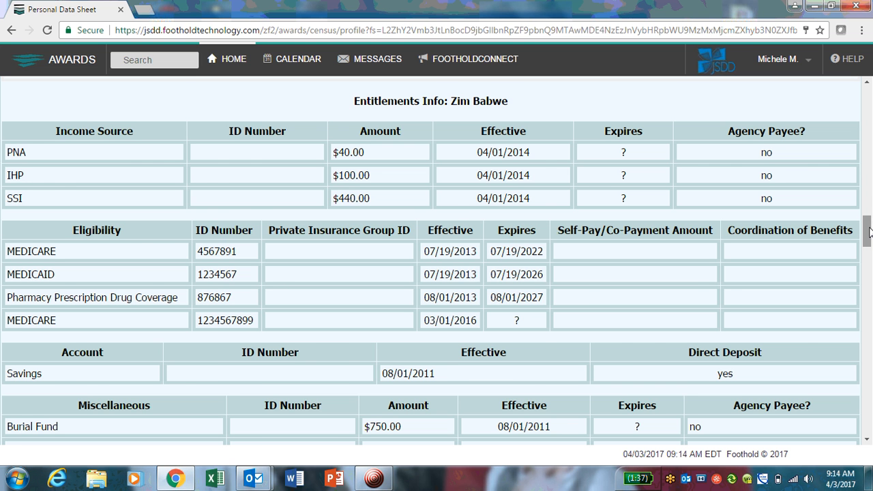
mouse_move(870, 232)
left_mouse_down()
mouse_move(869, 249)
mouse_move(869, 157)
mouse_move(871, 246)
mouse_move(870, 232)
left_mouse_up()
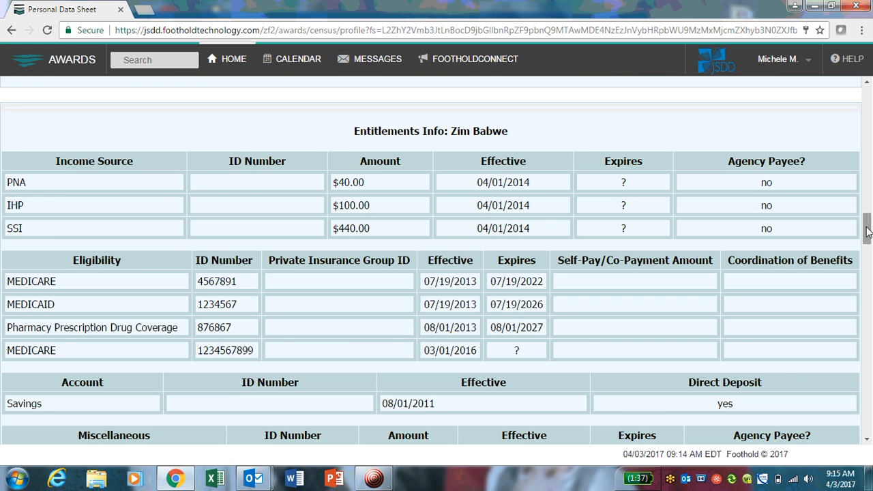
left_click_drag(868, 229, 868, 251)
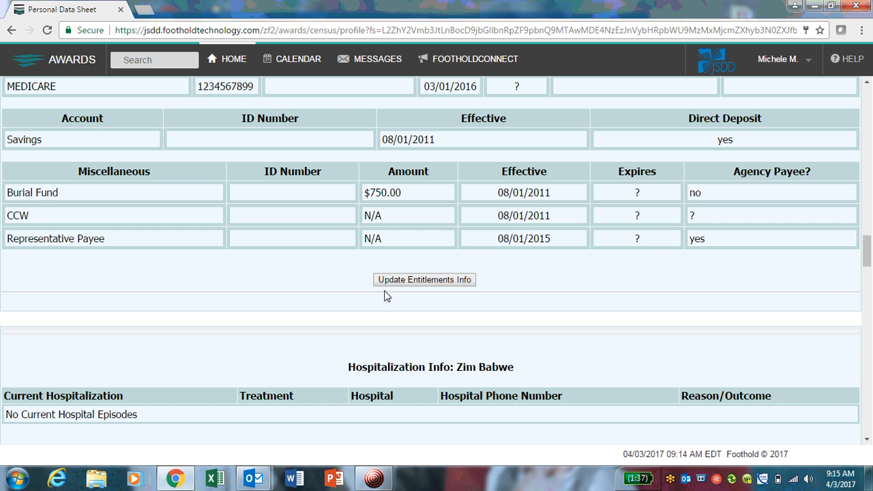
left_click(431, 280)
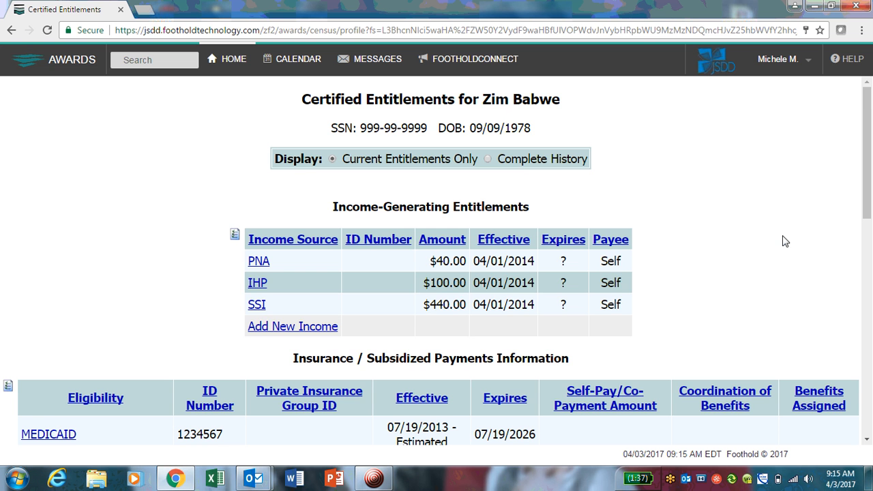
scroll(784, 241, "down", 1)
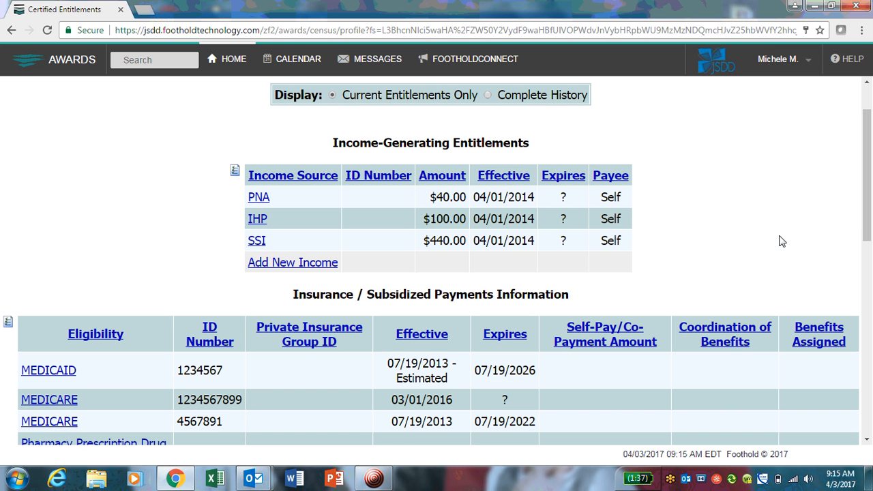
scroll(766, 247, "down", 1)
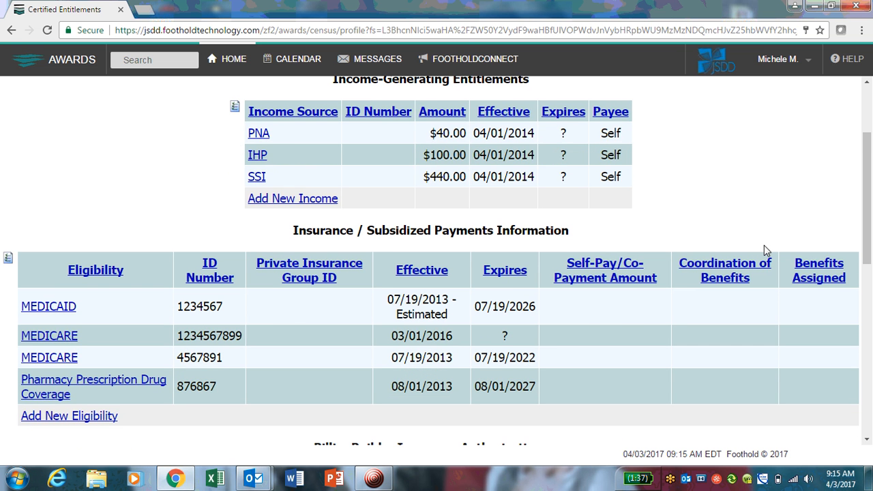
scroll(764, 247, "up", 1)
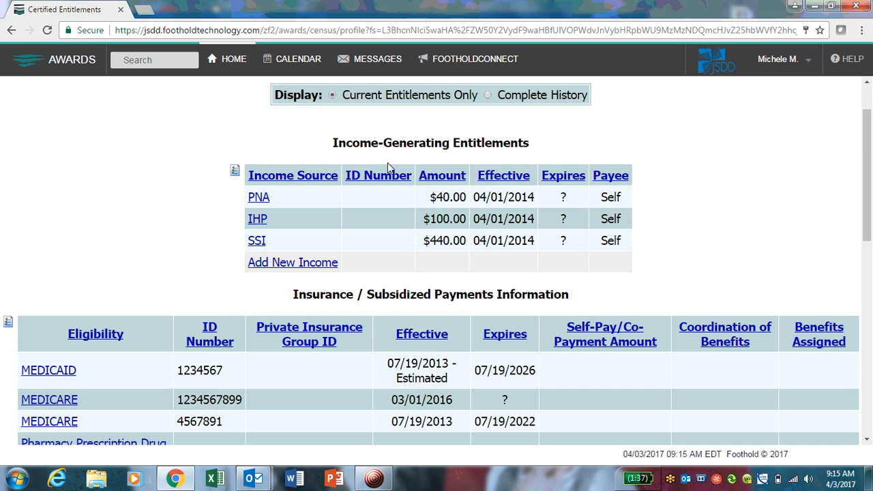
scroll(621, 261, "down", 1)
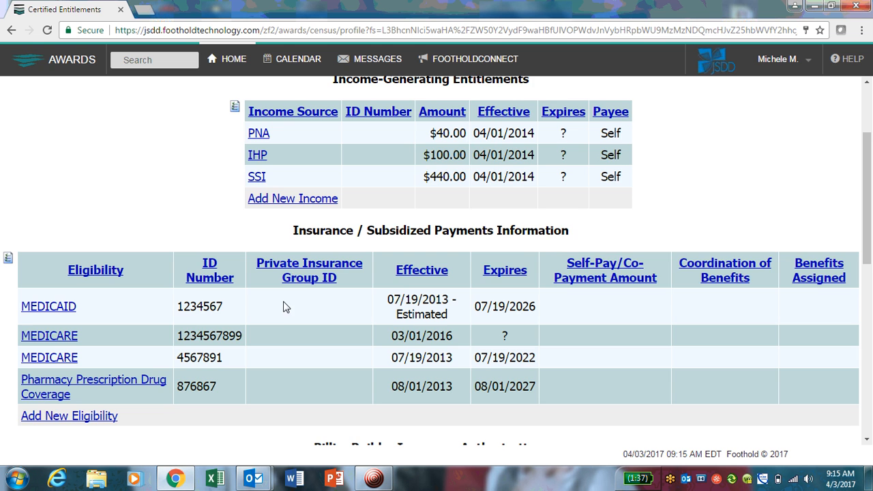
scroll(286, 305, "down", 1)
scroll(285, 305, "down", 2)
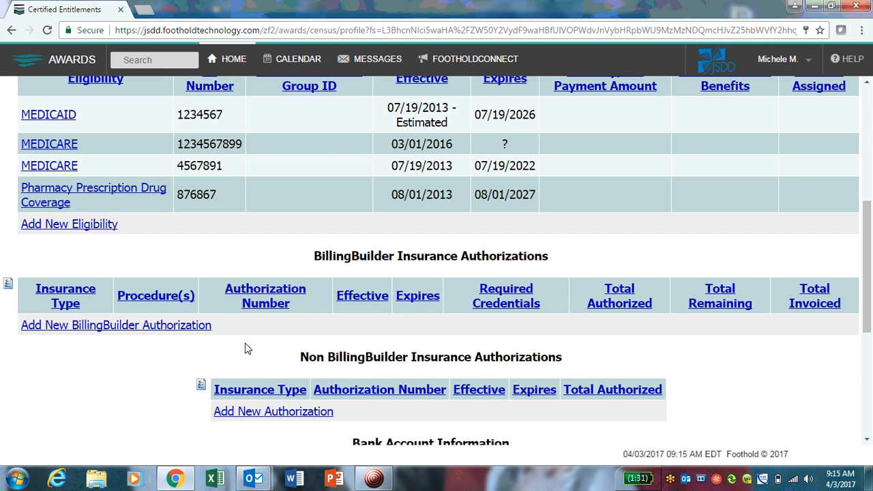
scroll(234, 347, "down", 1)
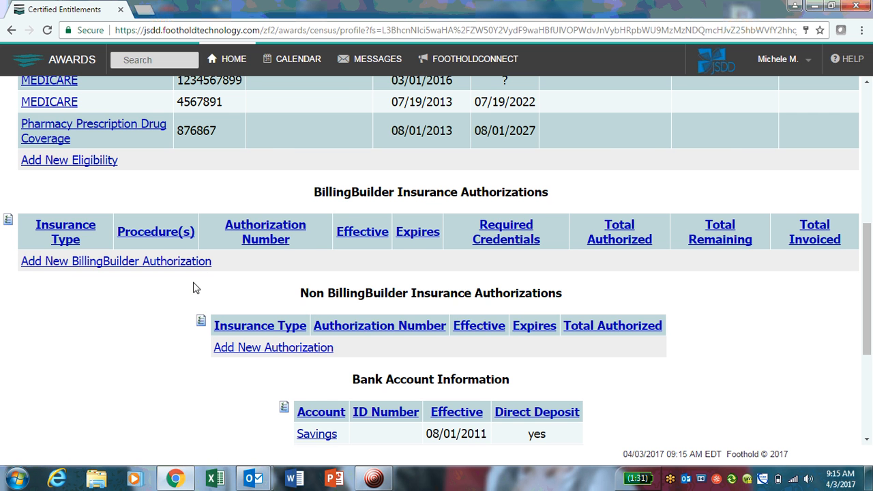
scroll(177, 285, "down", 1)
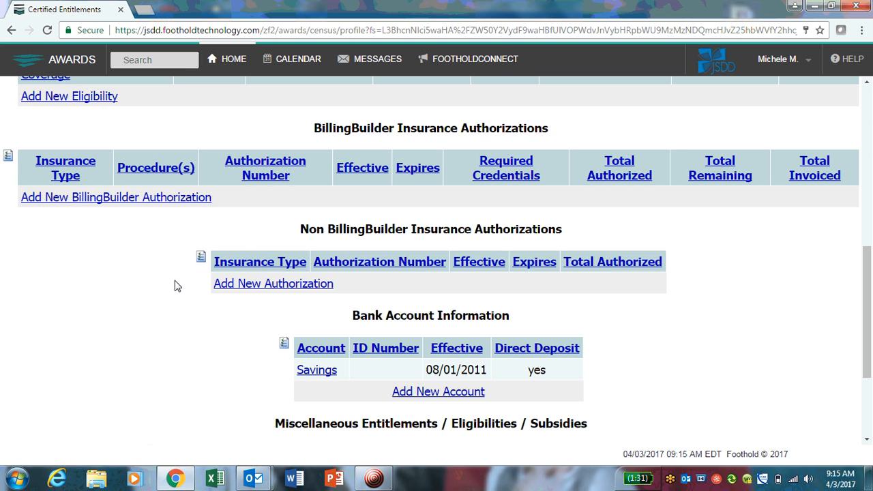
scroll(176, 285, "down", 1)
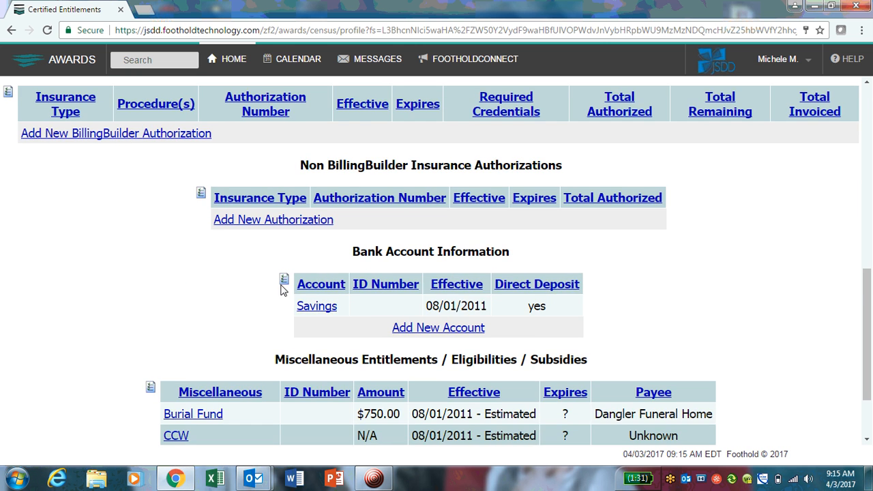
scroll(384, 304, "down", 1)
scroll(370, 317, "down", 1)
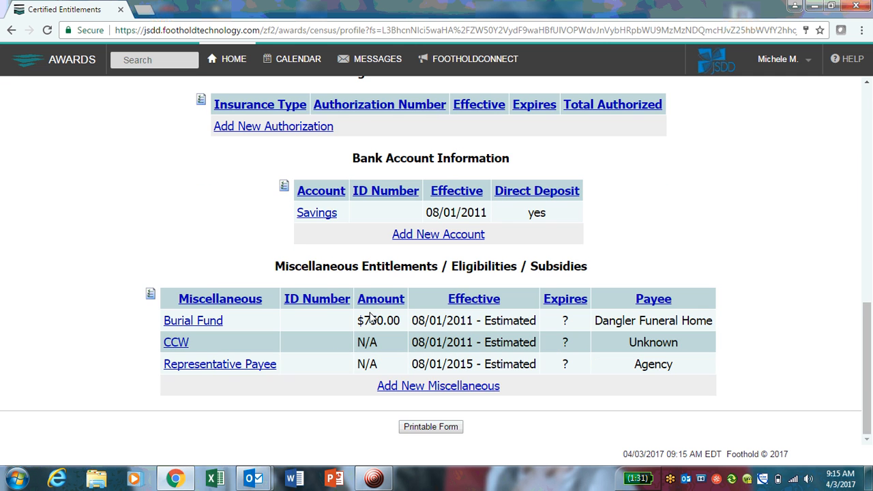
scroll(370, 319, "up", 9)
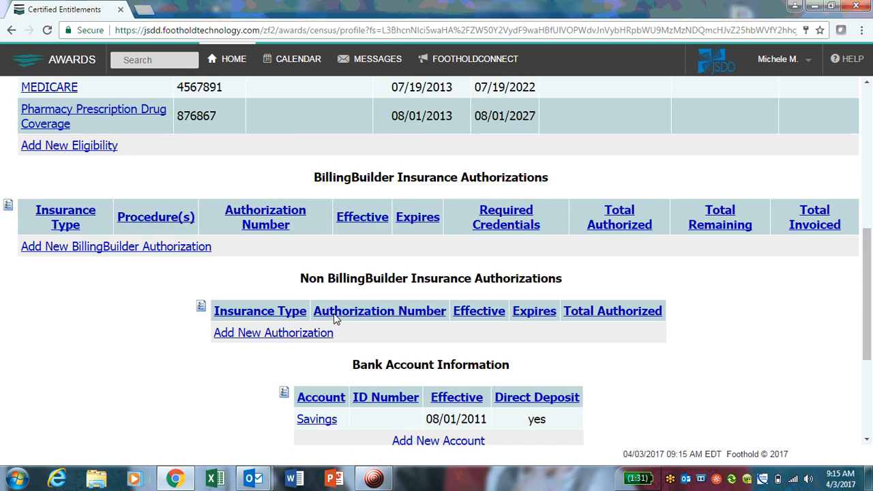
scroll(328, 320, "up", 2)
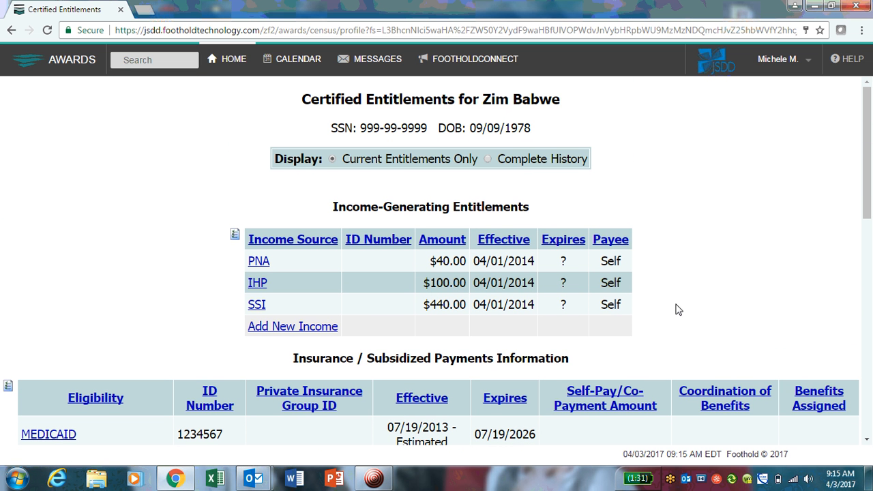
scroll(677, 310, "down", 3)
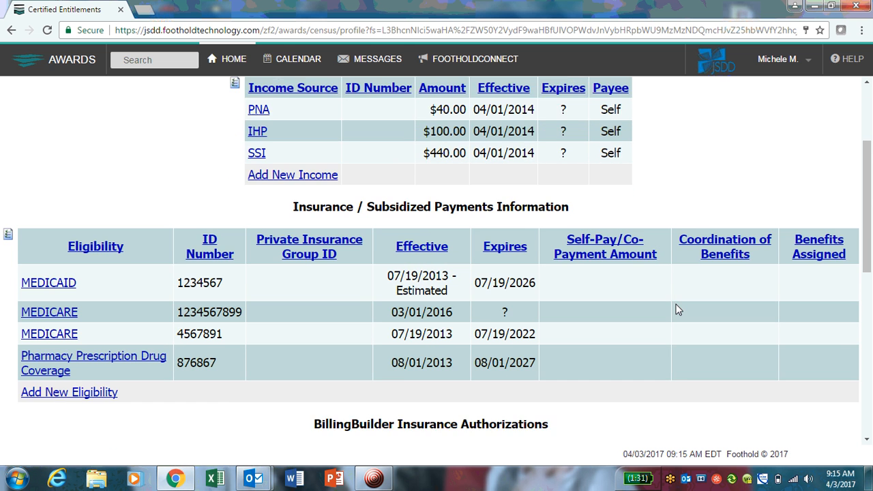
scroll(678, 310, "down", 5)
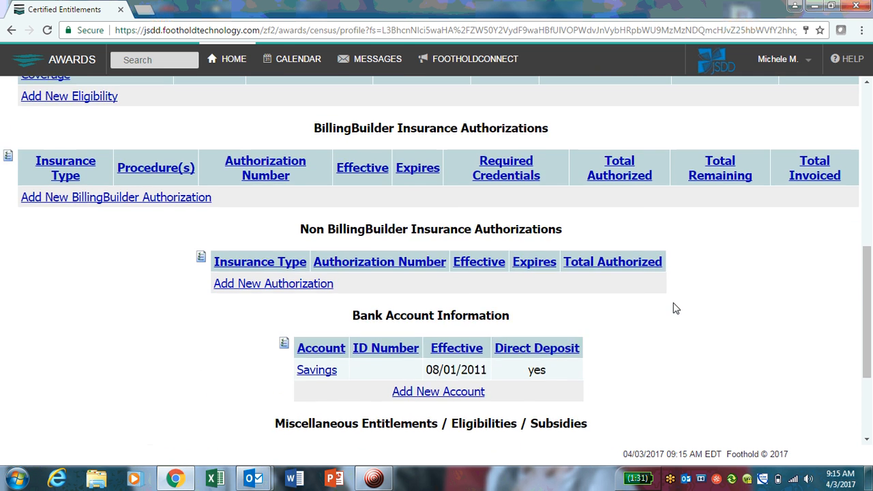
scroll(672, 310, "down", 1)
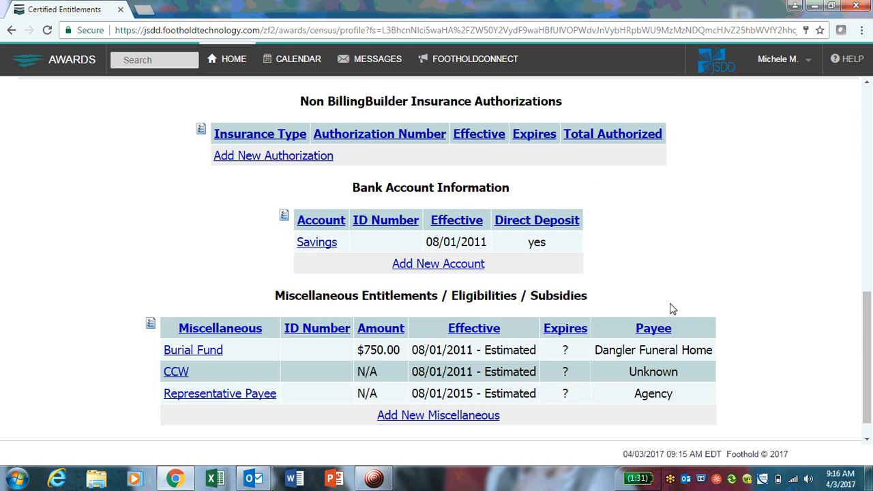
scroll(670, 309, "up", 8)
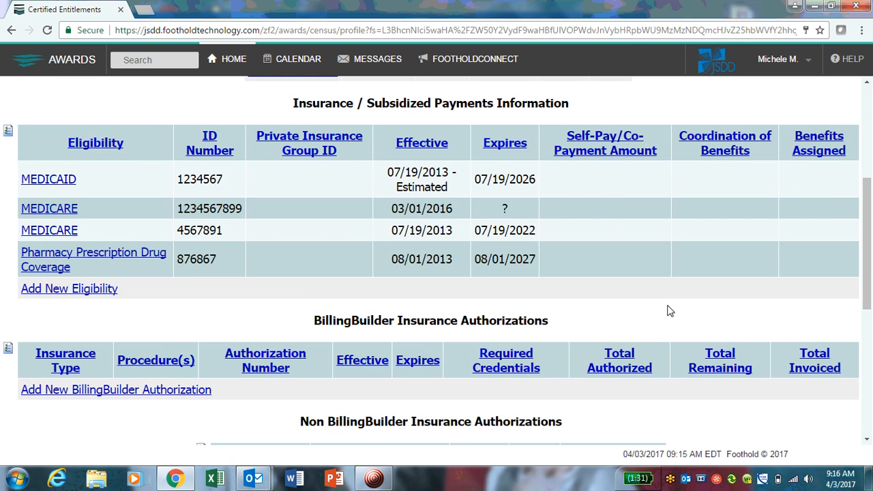
scroll(667, 309, "down", 1)
scroll(666, 308, "up", 2)
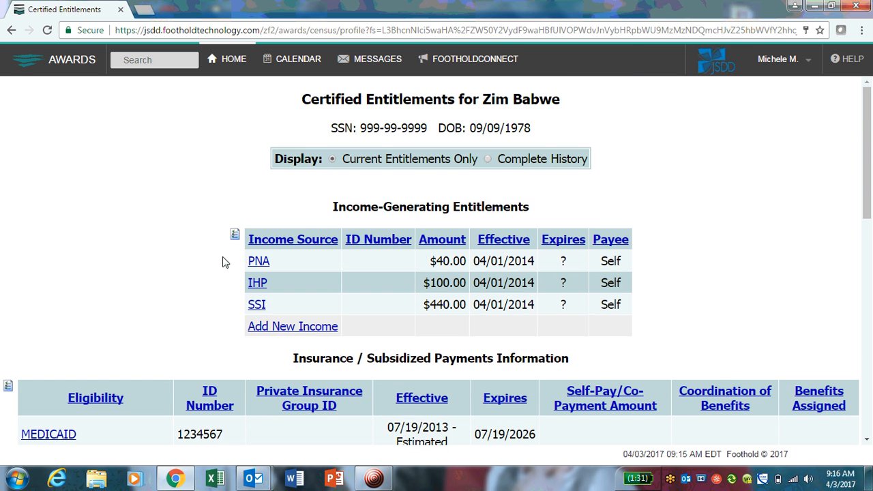
left_click(301, 328)
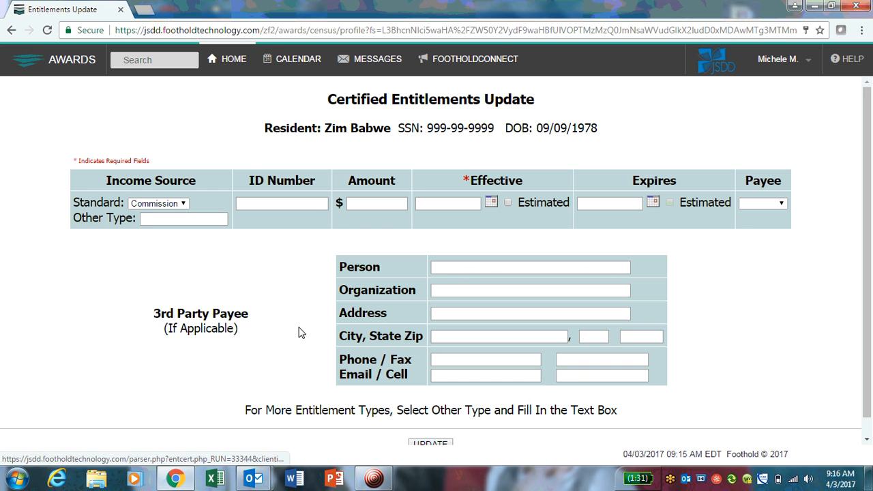
left_click(167, 204)
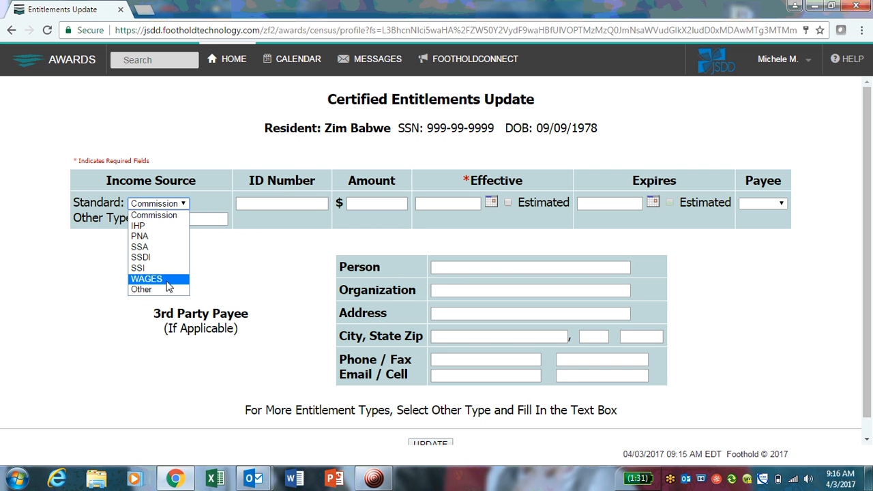
left_click(287, 271)
scroll(203, 292, "down", 1)
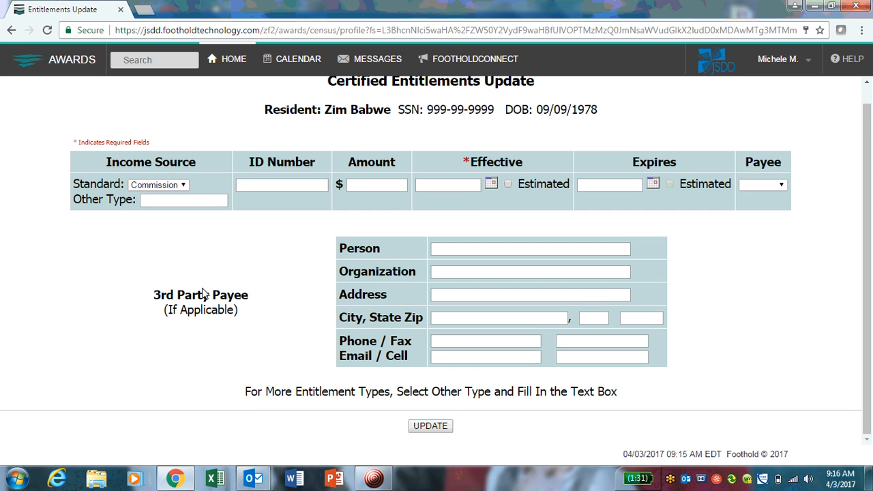
scroll(205, 294, "up", 1)
left_click(69, 66)
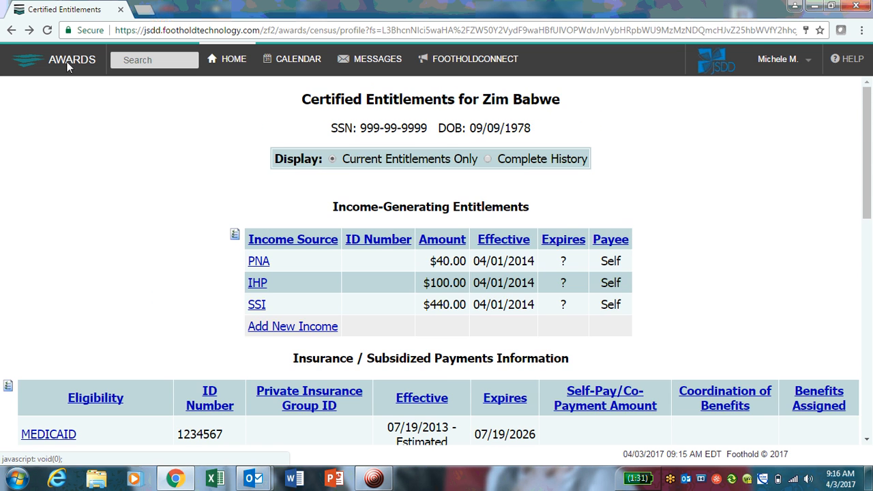
Start a new eligibility entry and select Tier A as the standard eligibility type
scroll(155, 233, "down", 3)
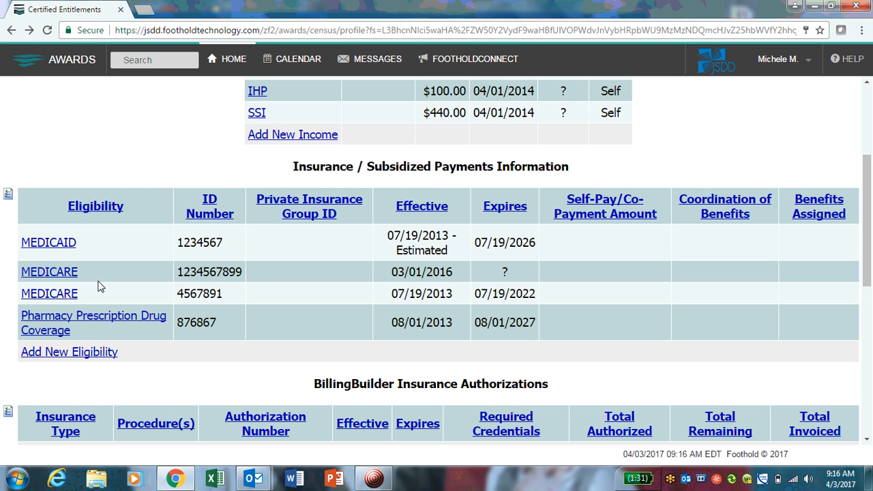
scroll(71, 264, "down", 1)
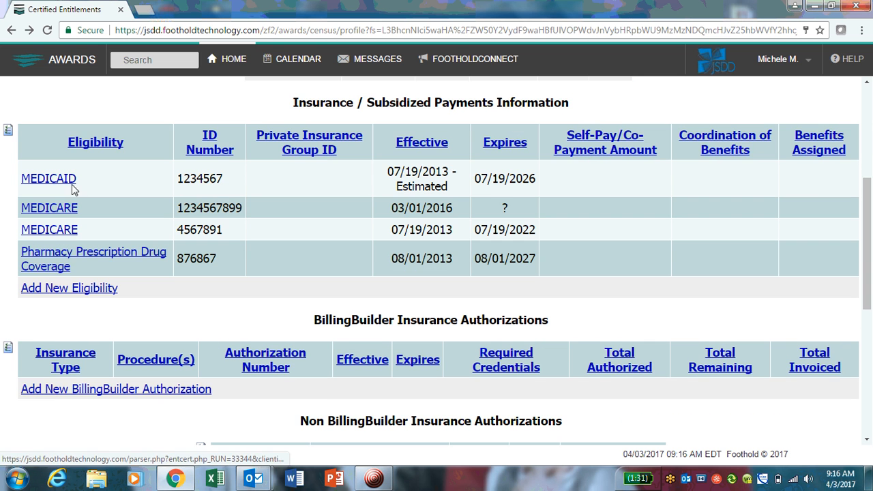
left_click(58, 289)
left_click(118, 249)
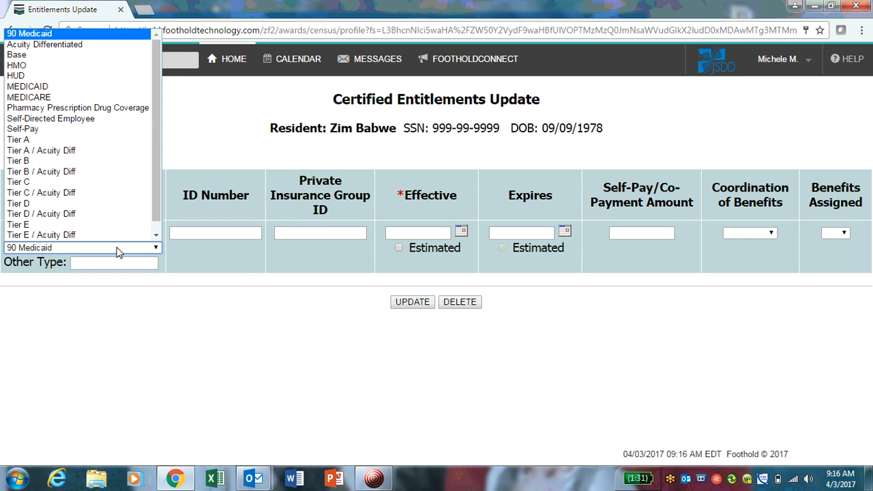
left_click_drag(156, 210, 157, 221)
left_click(156, 282)
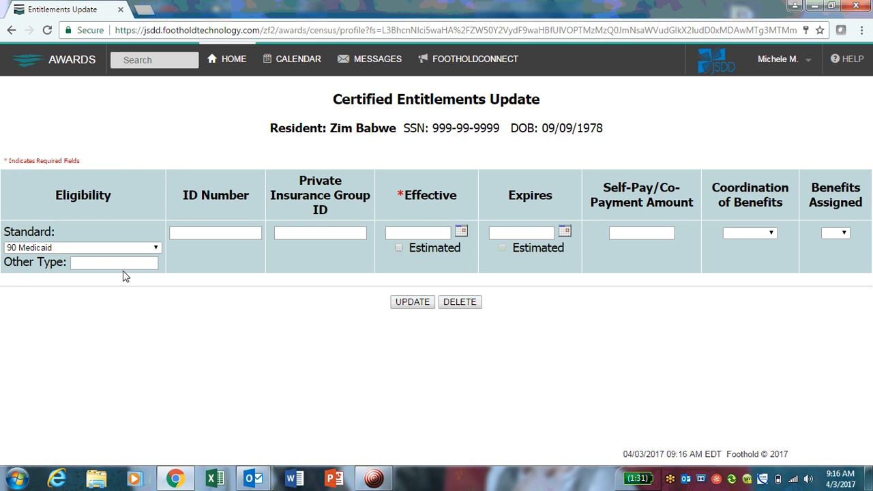
left_click(156, 248)
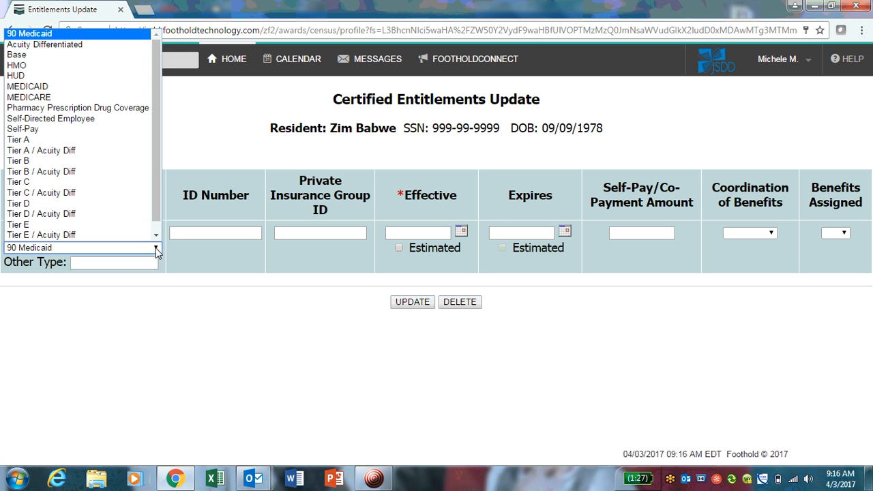
left_click(89, 140)
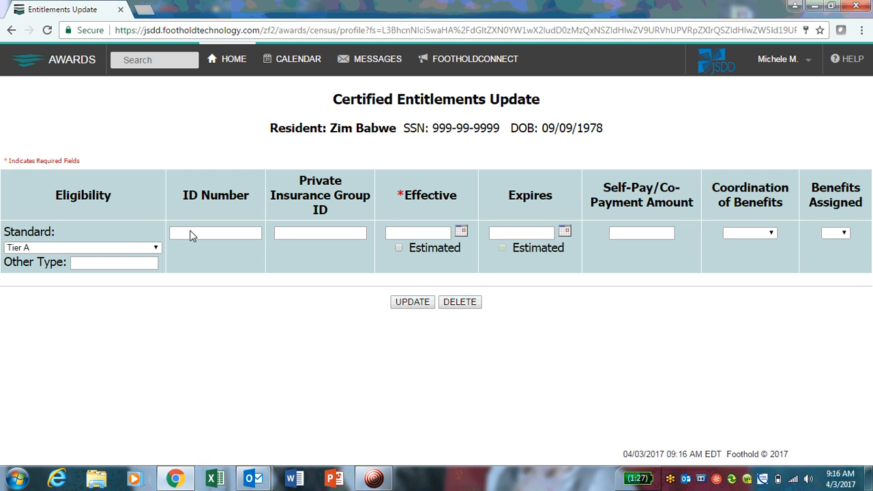
Set the effective date to 01/02/2017, mark it Estimated, and save the eligibility
left_click(461, 232)
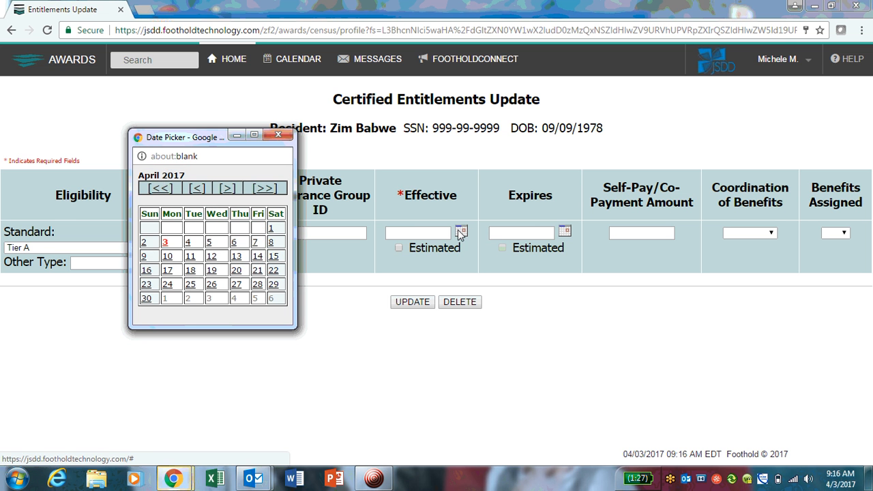
left_click(198, 189)
left_click(198, 189)
left_click(198, 189)
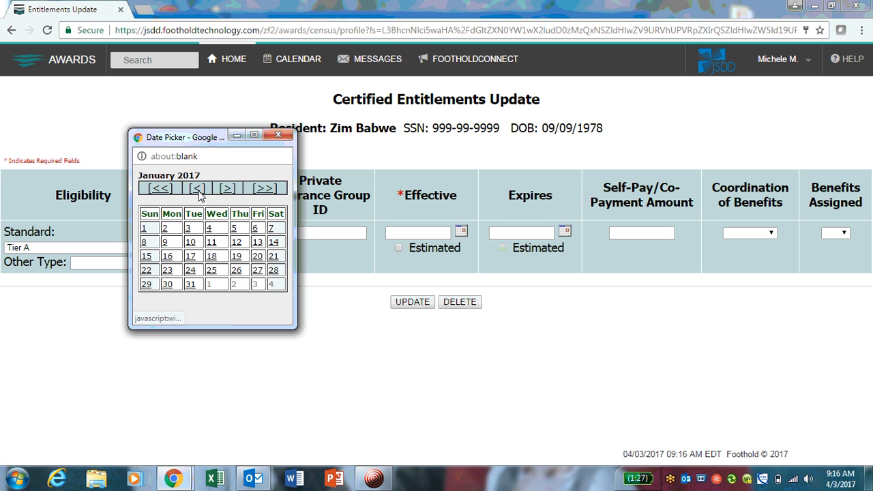
left_click(166, 228)
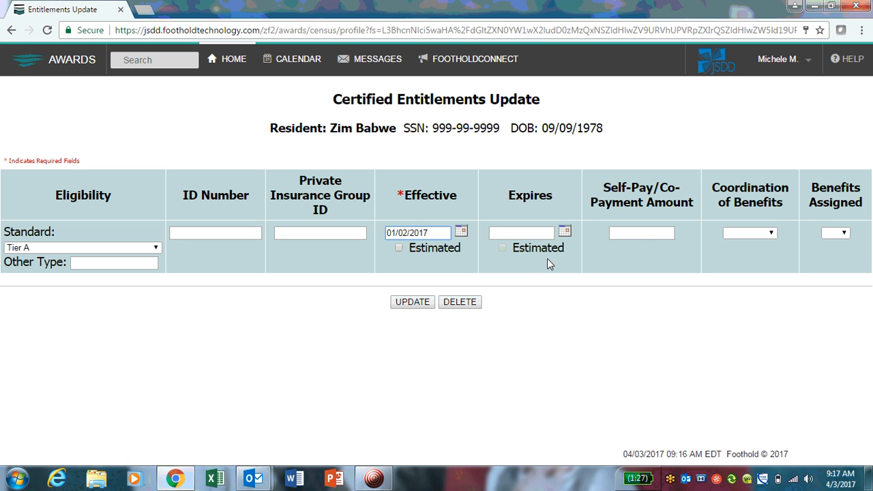
left_click(398, 247)
left_click(418, 305)
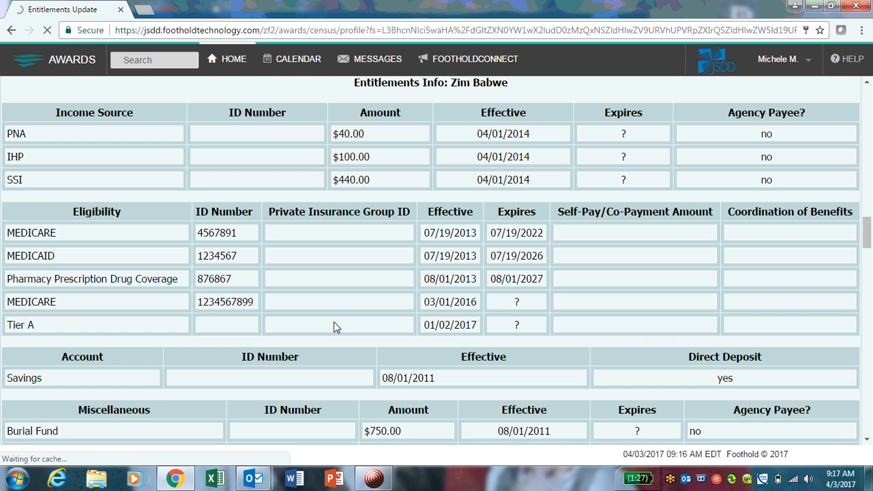
scroll(334, 327, "up", 2)
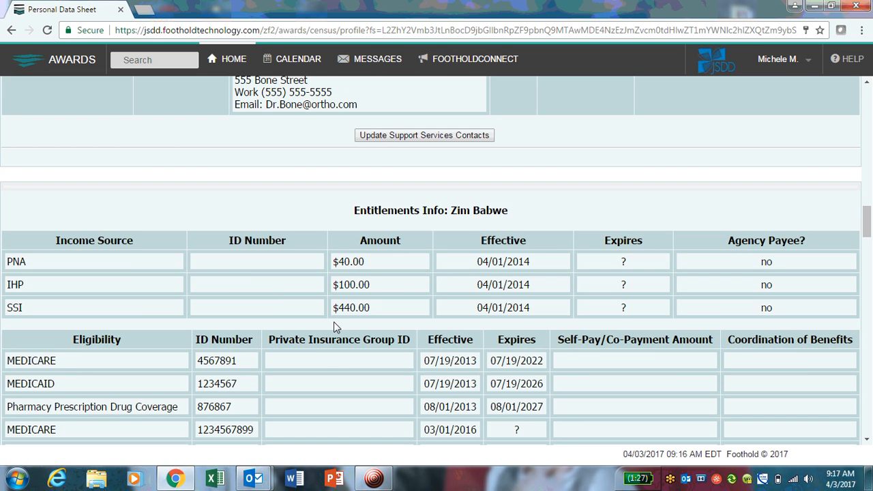
scroll(334, 326, "down", 5)
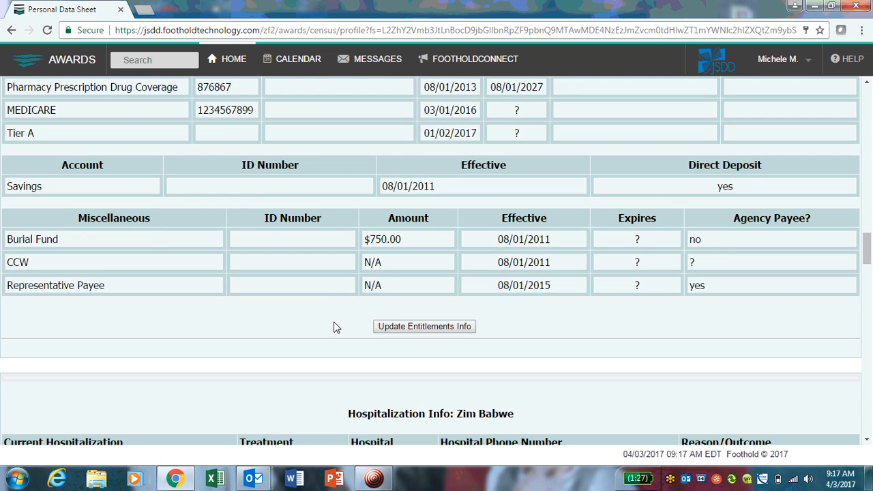
scroll(334, 327, "up", 3)
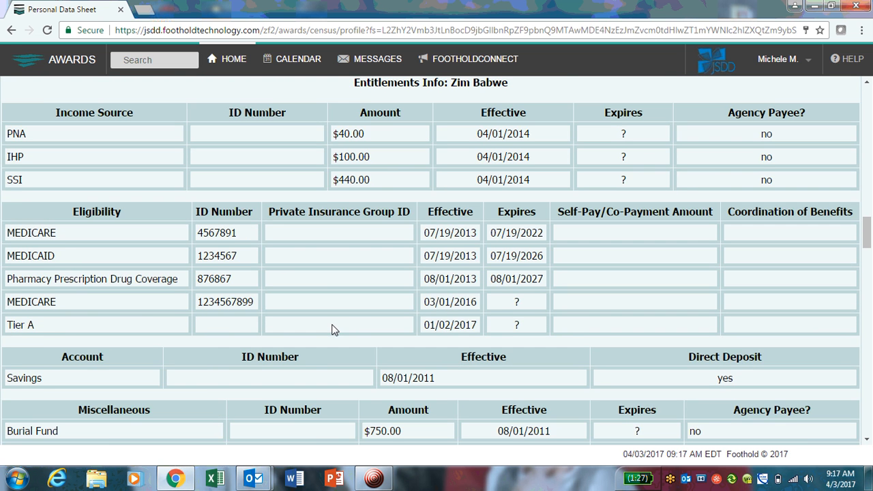
scroll(333, 331, "up", 1)
scroll(331, 331, "down", 1)
scroll(423, 236, "down", 1)
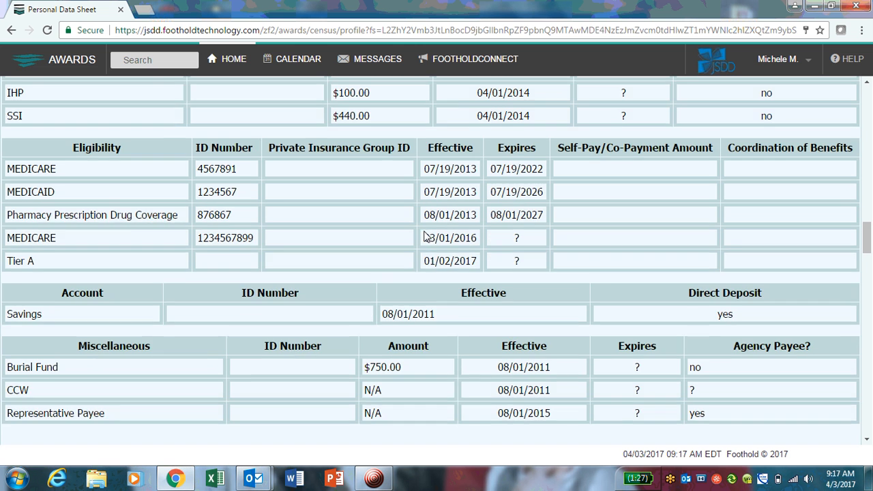
scroll(422, 235, "down", 1)
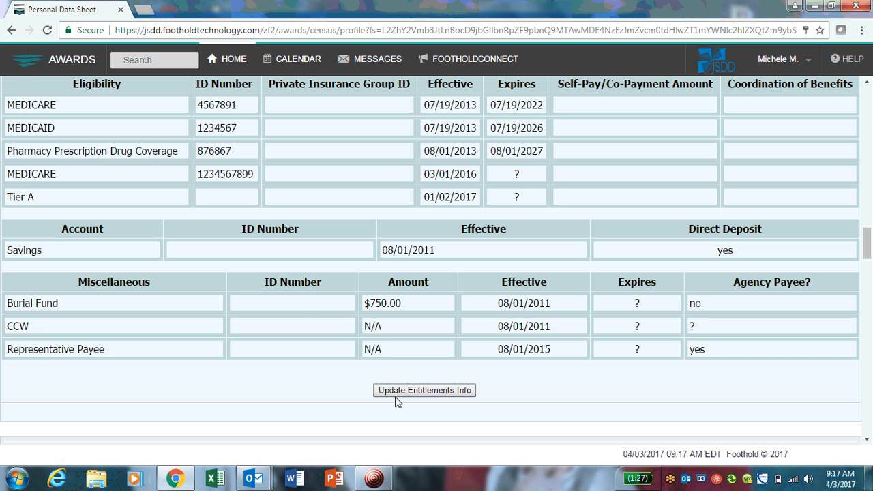
scroll(354, 364, "up", 3)
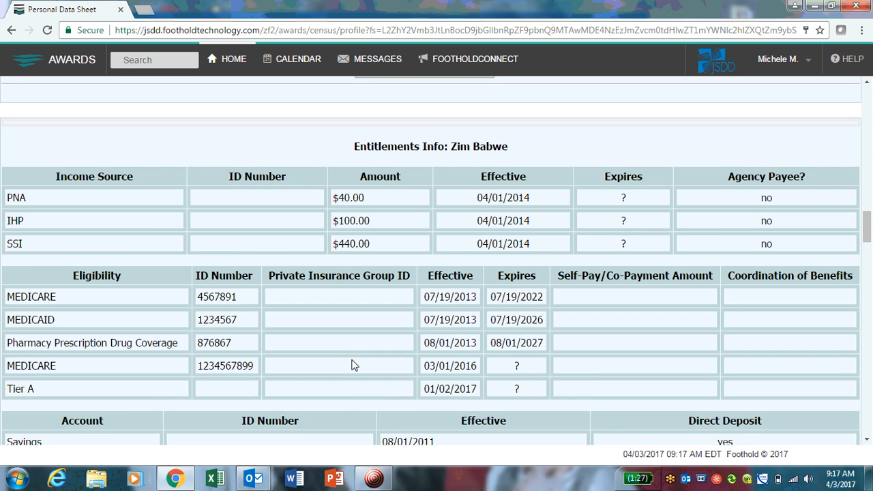
scroll(354, 365, "down", 1)
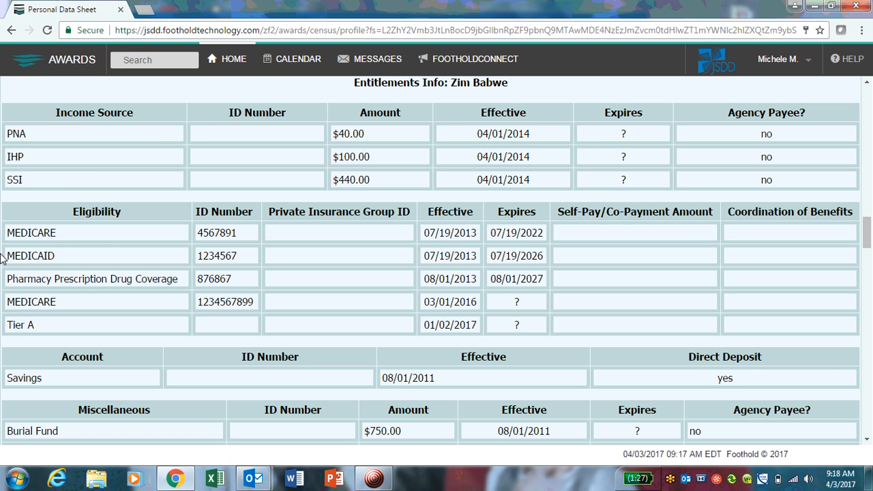
scroll(111, 271, "down", 1)
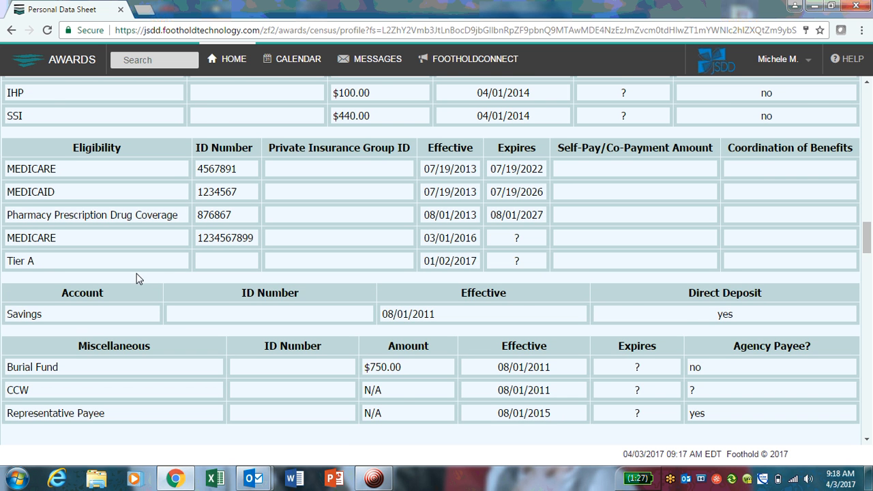
scroll(136, 279, "down", 1)
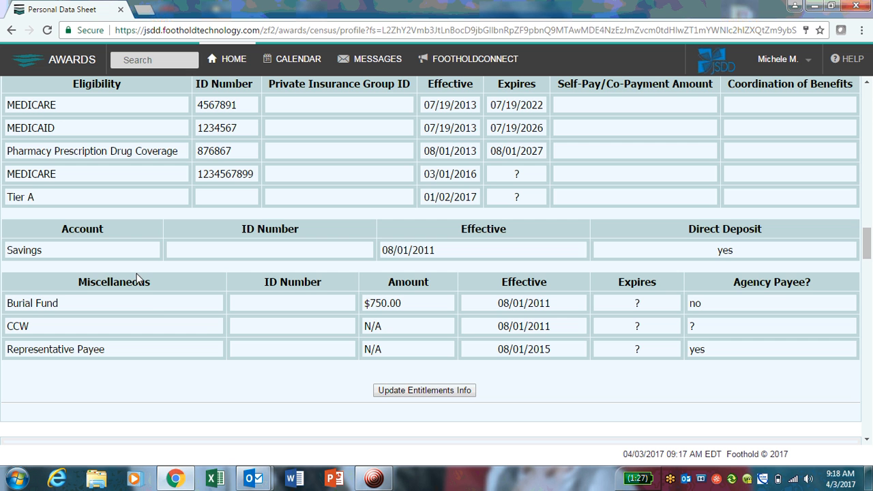
scroll(163, 306, "down", 1)
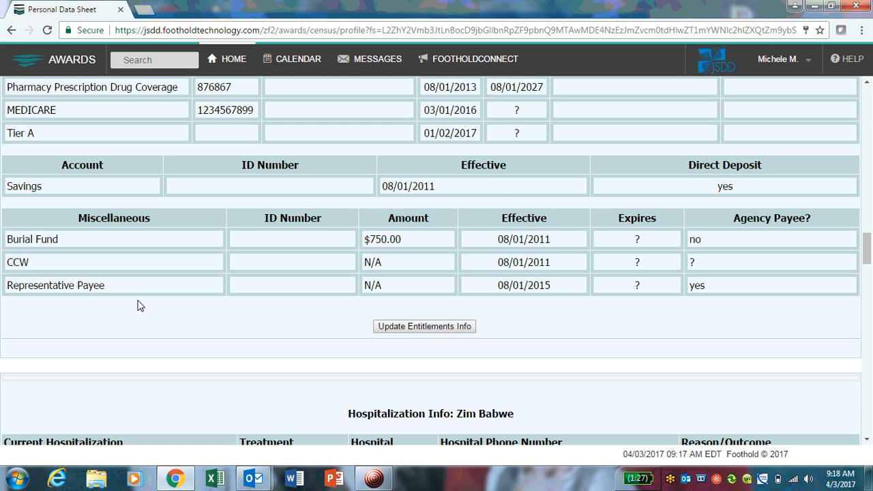
scroll(143, 305, "up", 3)
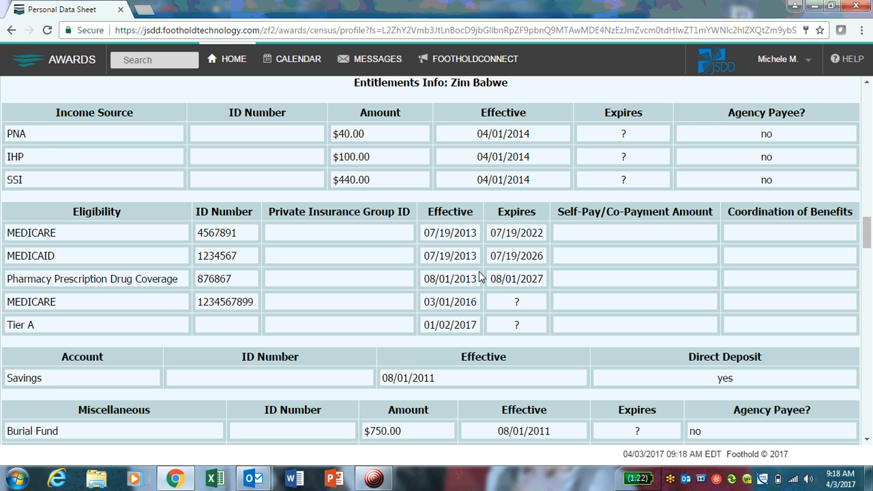
scroll(269, 273, "up", 3)
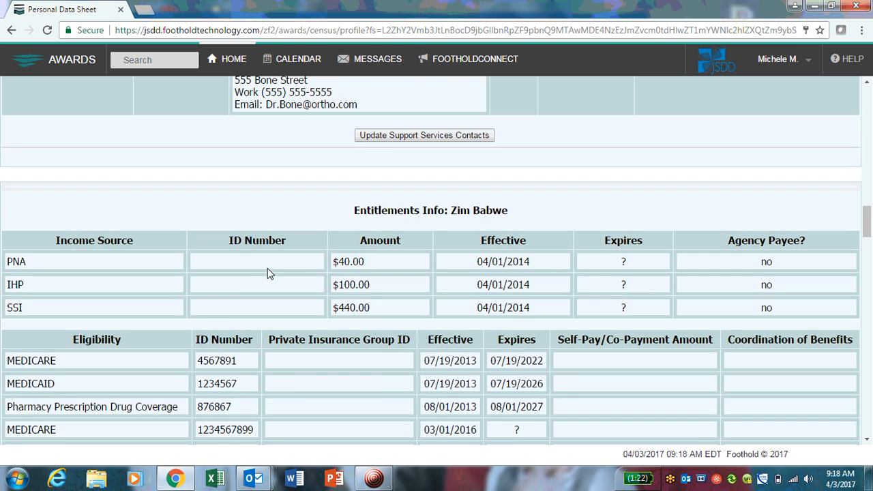
scroll(268, 273, "down", 3)
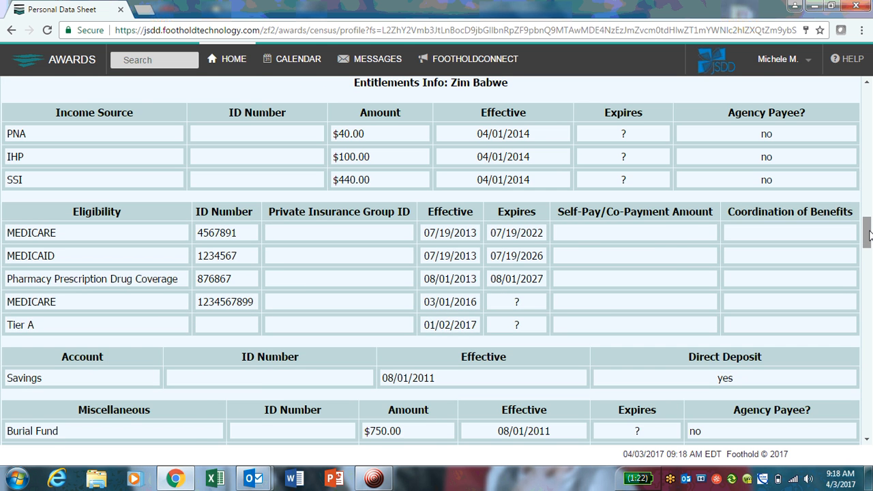
left_click_drag(869, 237, 871, 178)
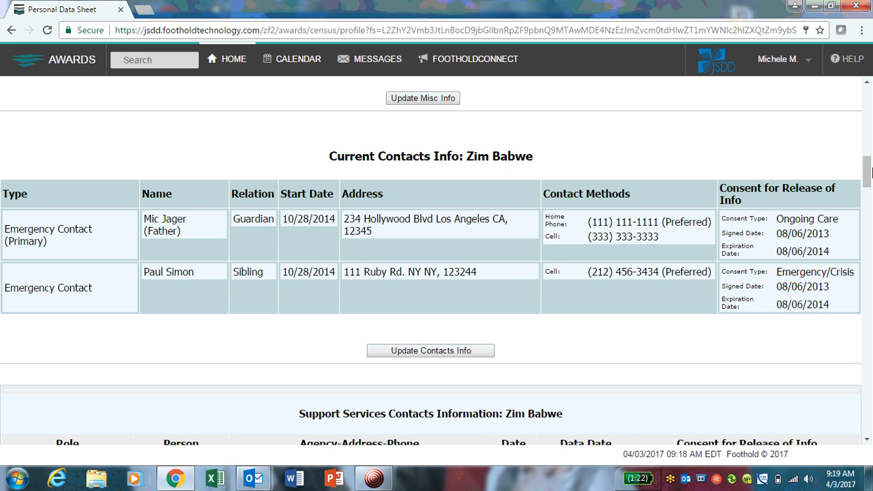
left_click_drag(872, 172, 858, 194)
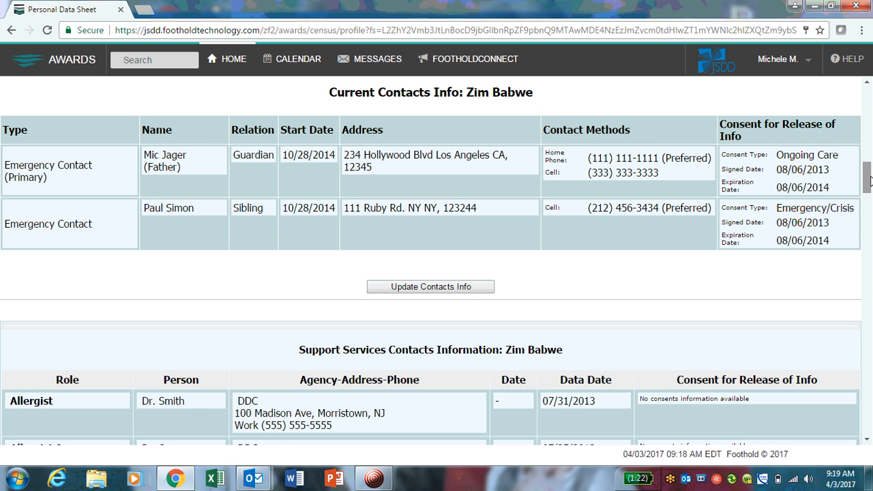
left_click_drag(871, 179, 870, 203)
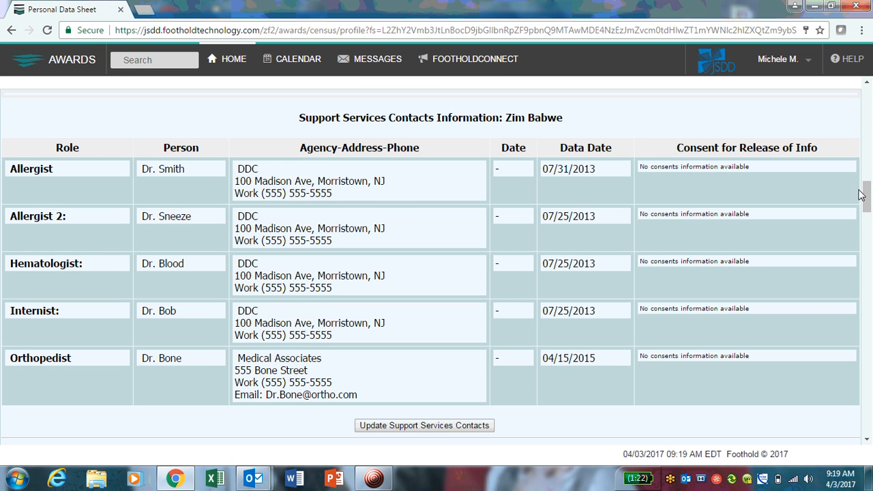
left_click_drag(869, 204, 871, 239)
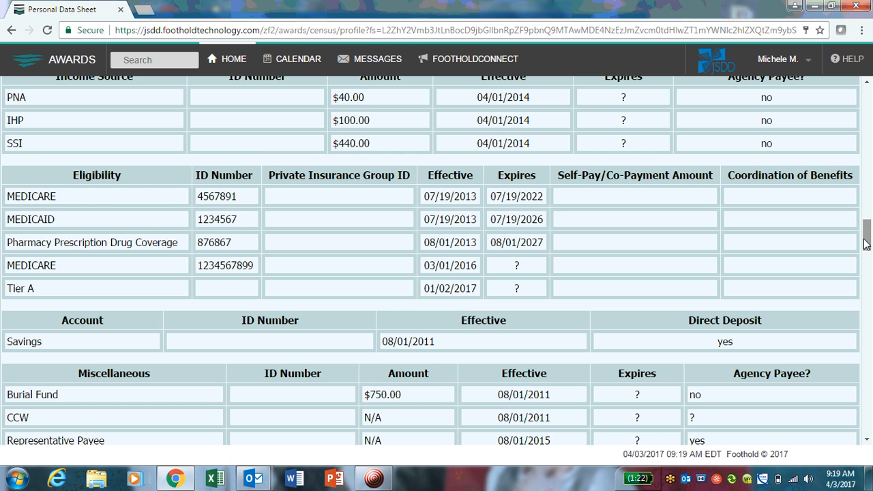
left_click_drag(869, 246, 868, 274)
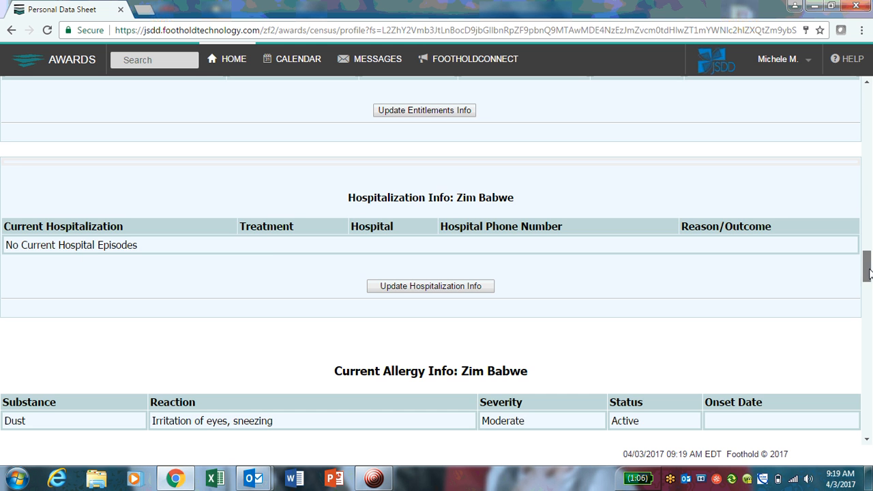
left_click_drag(869, 273, 868, 306)
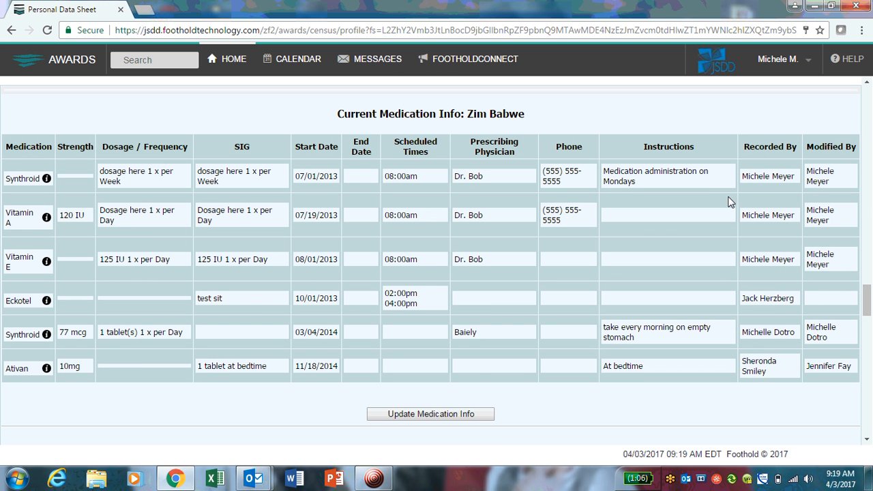
left_click_drag(869, 309, 869, 436)
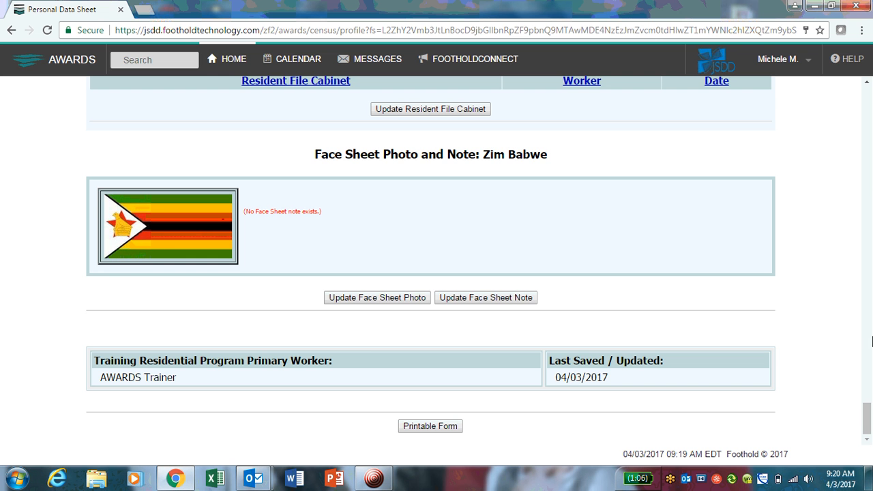
left_click_drag(868, 417, 856, 235)
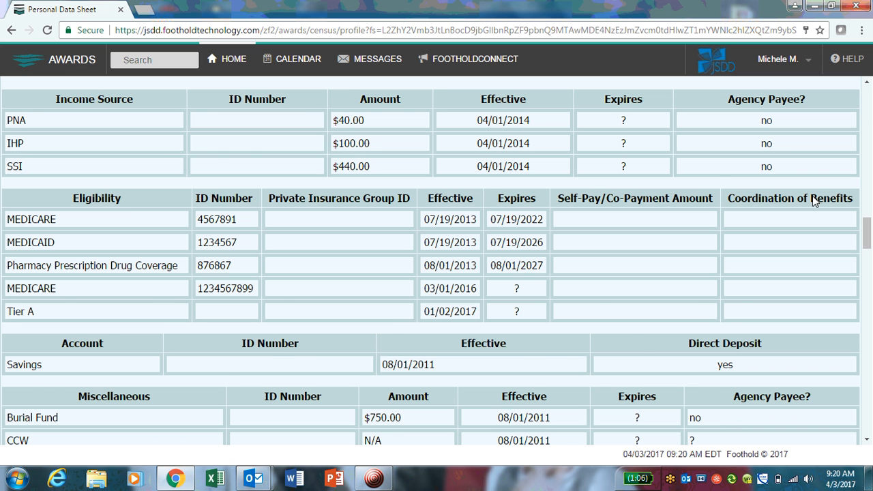
scroll(339, 158, "down", 1)
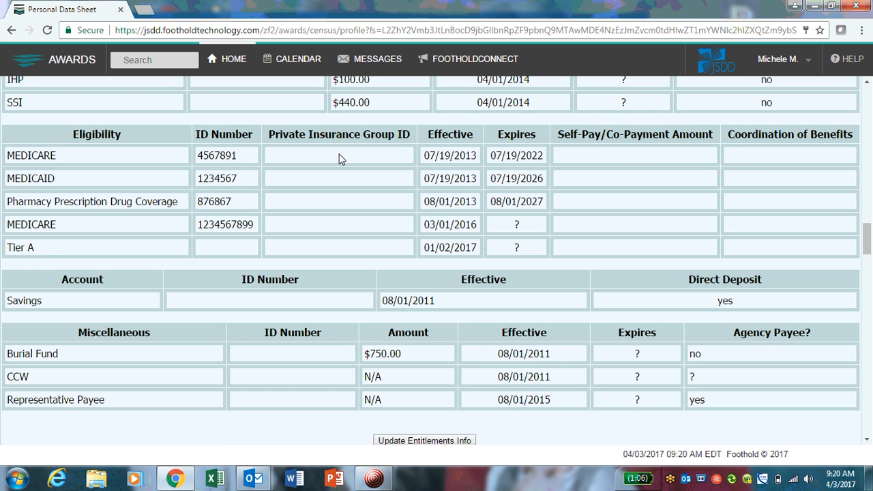
scroll(341, 158, "down", 1)
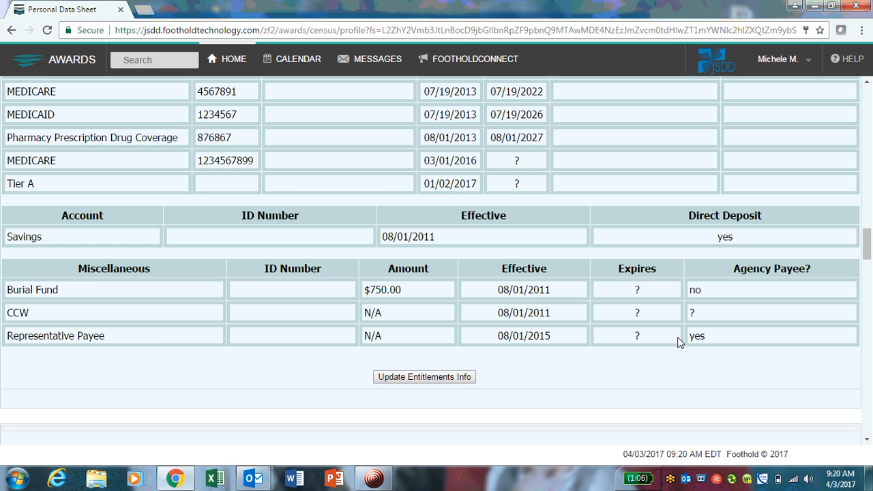
Open Update Entitlements Info and scroll down to the Miscellaneous entitlements
left_click(411, 381)
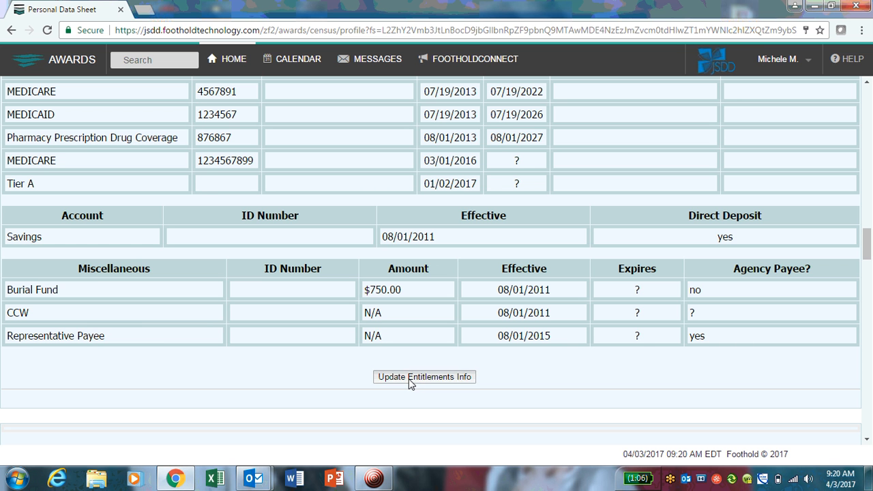
scroll(409, 372, "down", 4)
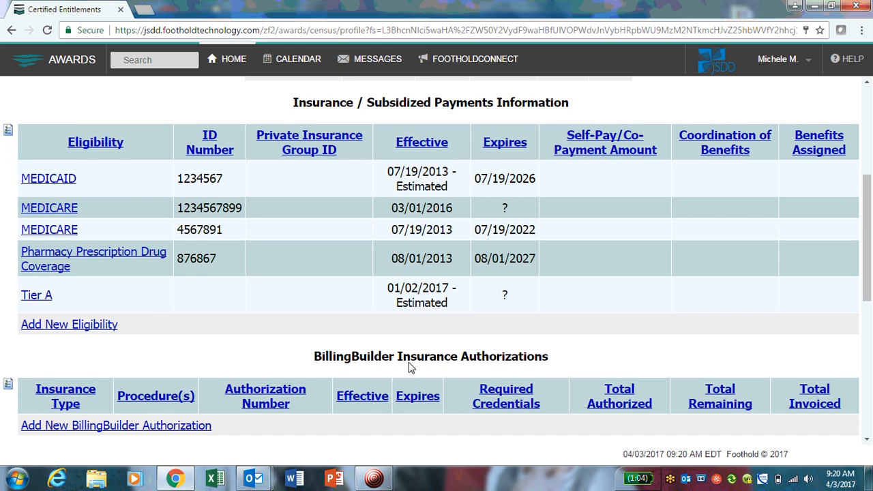
scroll(410, 364, "down", 6)
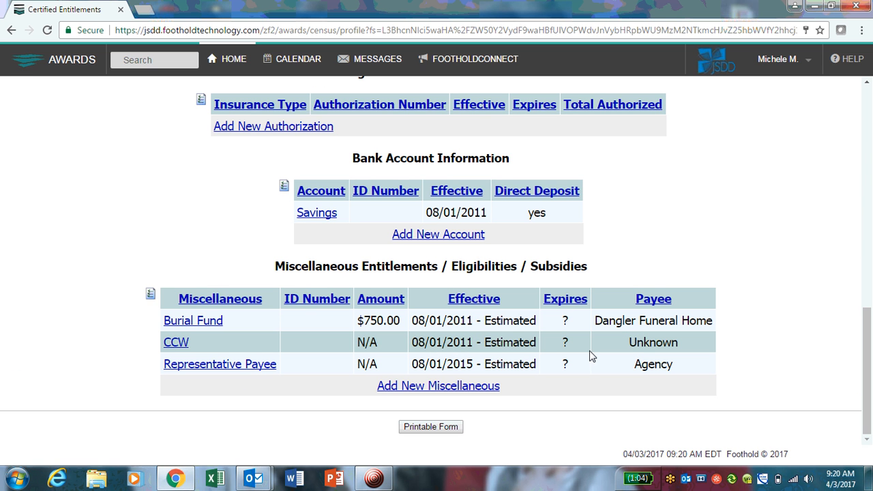
Open the Representative Payee entitlement's update form, leaving the payee as Agency
left_click(251, 364)
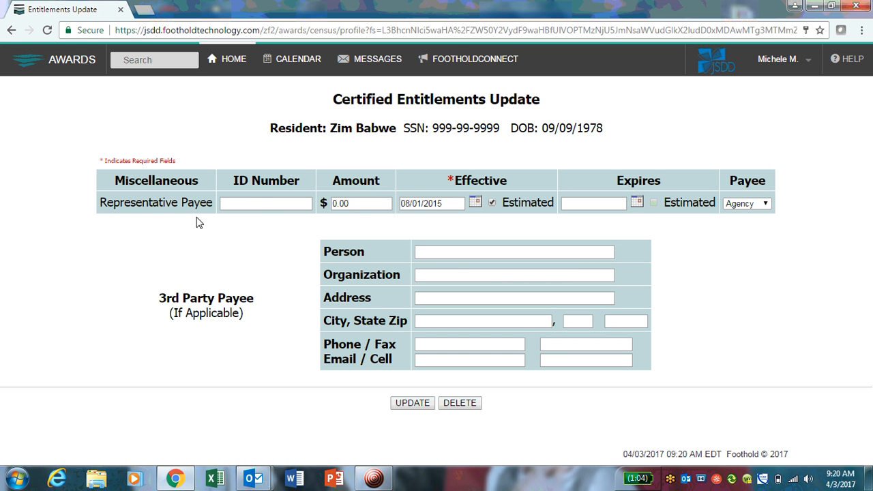
left_click(255, 206)
left_click(764, 203)
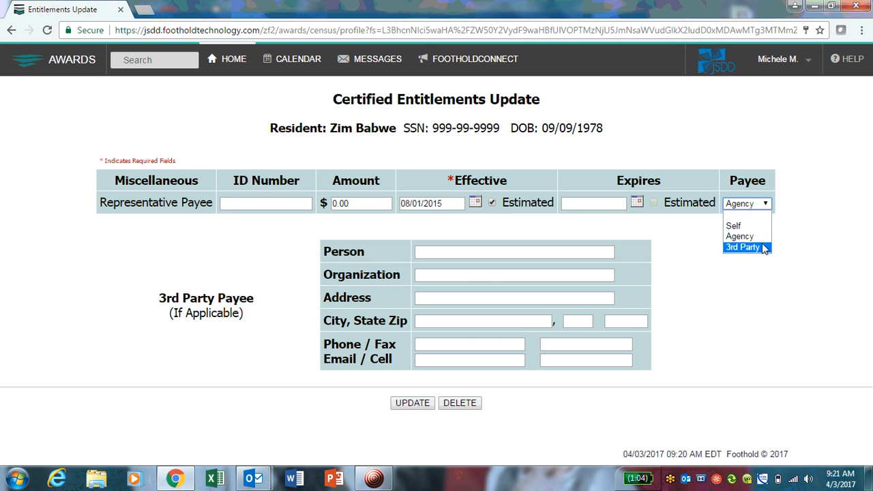
left_click(761, 241)
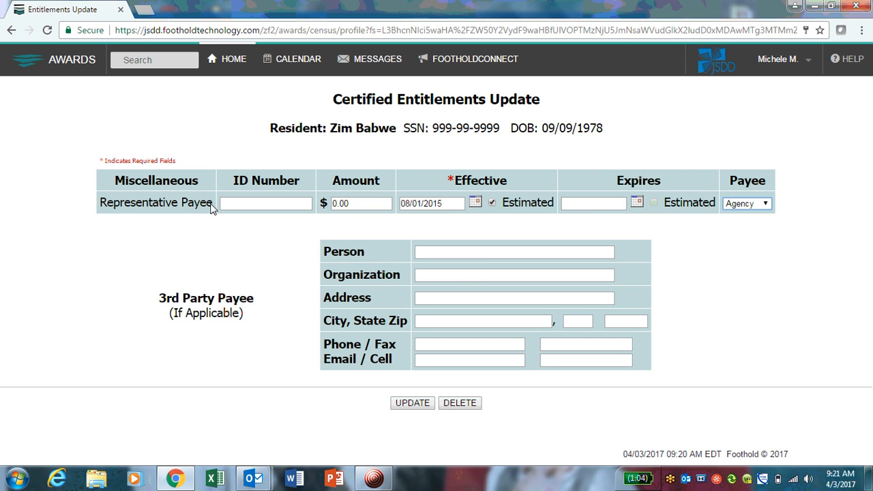
Change the payee to 3rd Party so the 3rd Party Payee details appear
left_click(747, 204)
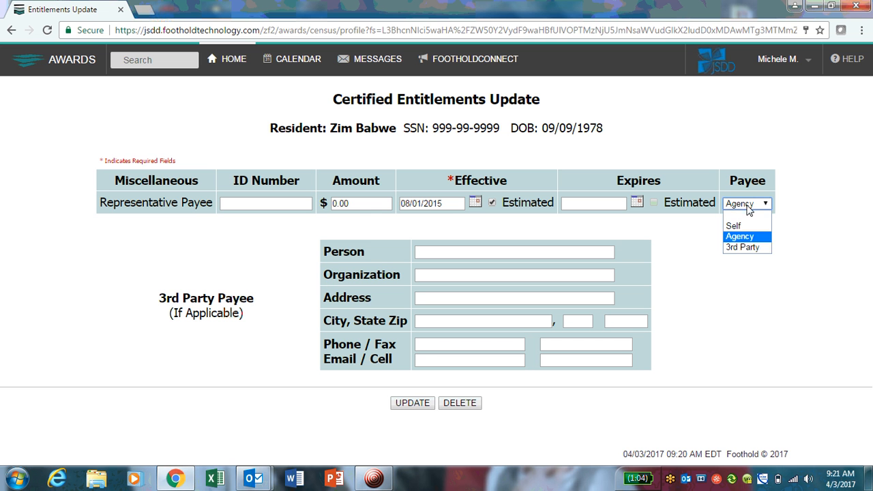
left_click(743, 248)
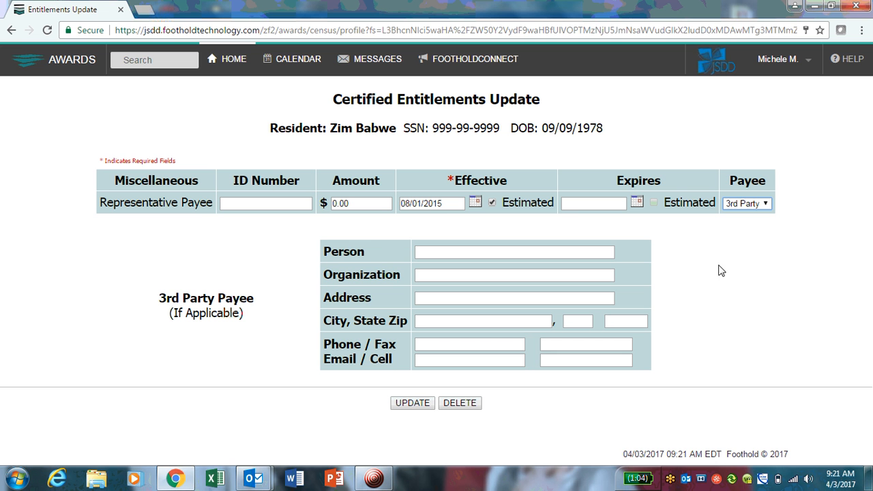
left_click(760, 203)
left_click(758, 228)
left_click(749, 205)
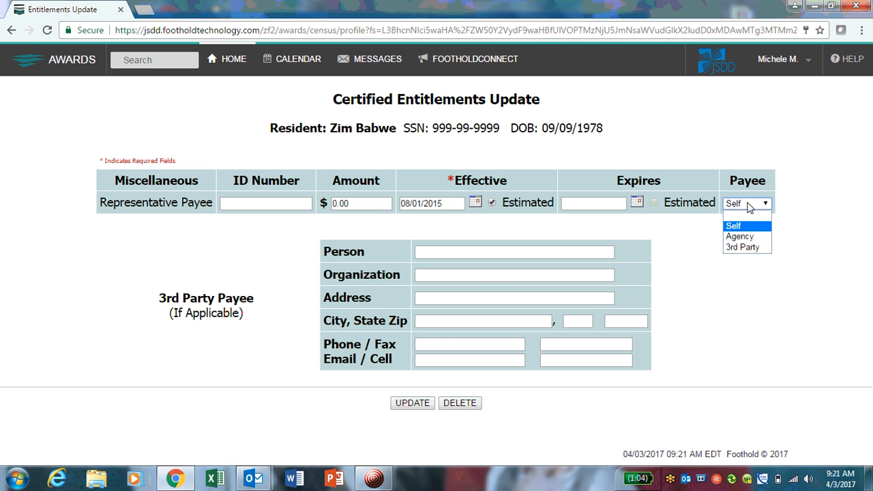
left_click(750, 248)
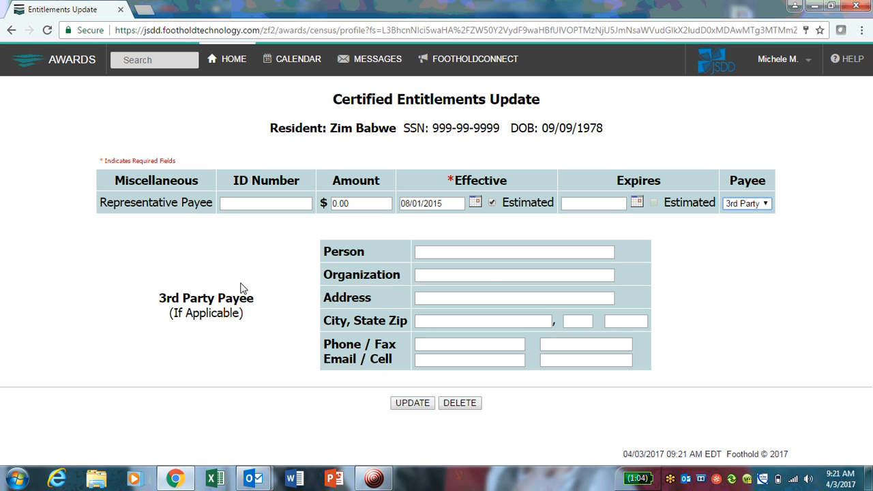
left_click_drag(150, 301, 258, 316)
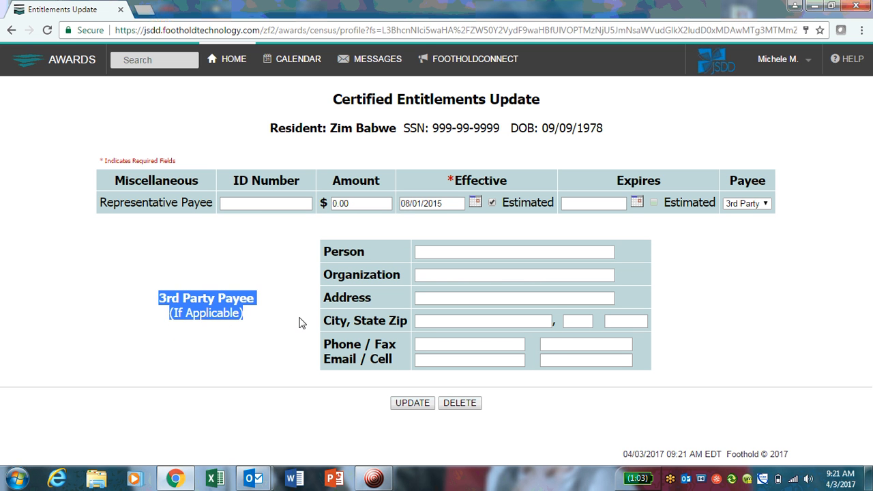
Enter the 3rd party payee person's name in the Person field
left_click(464, 298)
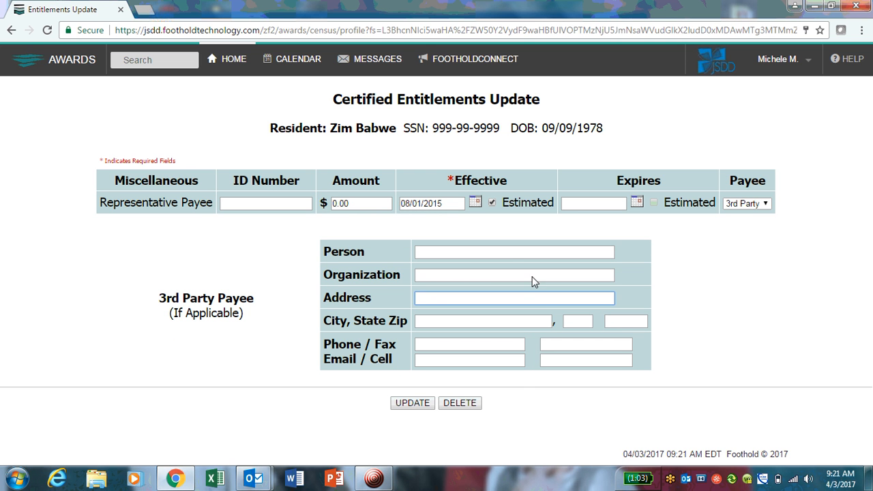
left_click(492, 253)
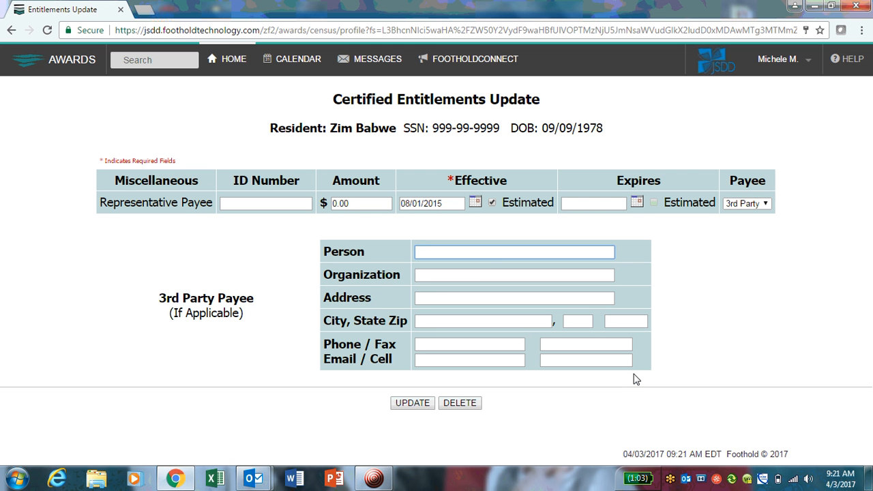
type("Bob Bobway")
Enter the payee's street address in the Address field and start the City field
left_click(438, 299)
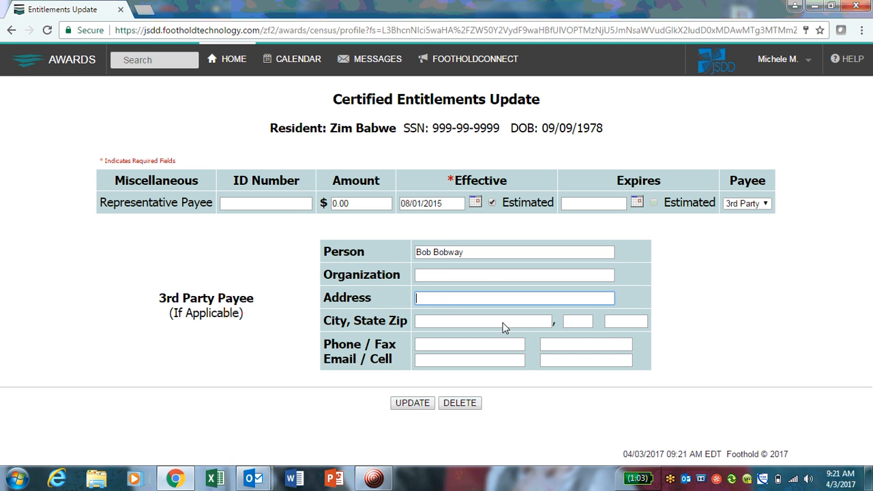
key("BackSpace")
key("BackSpace")
key("BackSpace")
key("BackSpace")
left_click(491, 325)
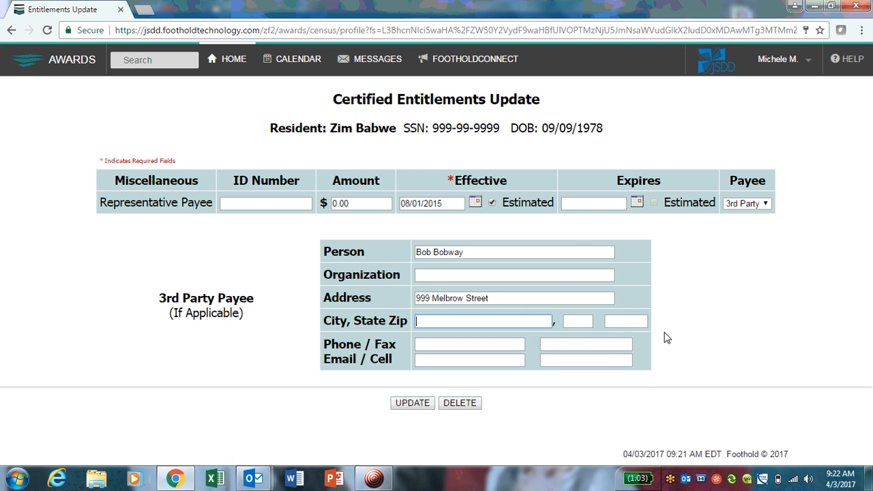
type("Tennessee")
Replace the wrong city entry and fill in the payee's city, state and zip code
left_click_drag(459, 321, 419, 325)
key("BackSpace")
left_click(584, 326)
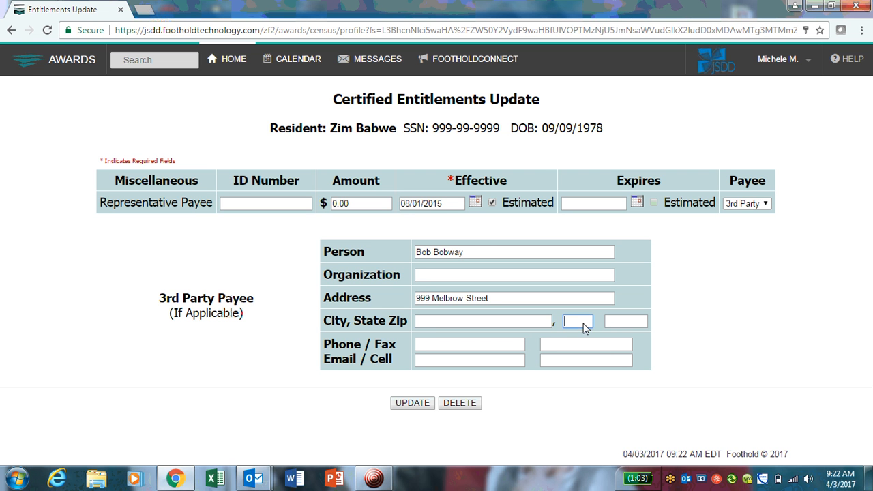
left_click(446, 321)
left_click(479, 326)
left_click(583, 322)
left_click(626, 325)
left_click(499, 320)
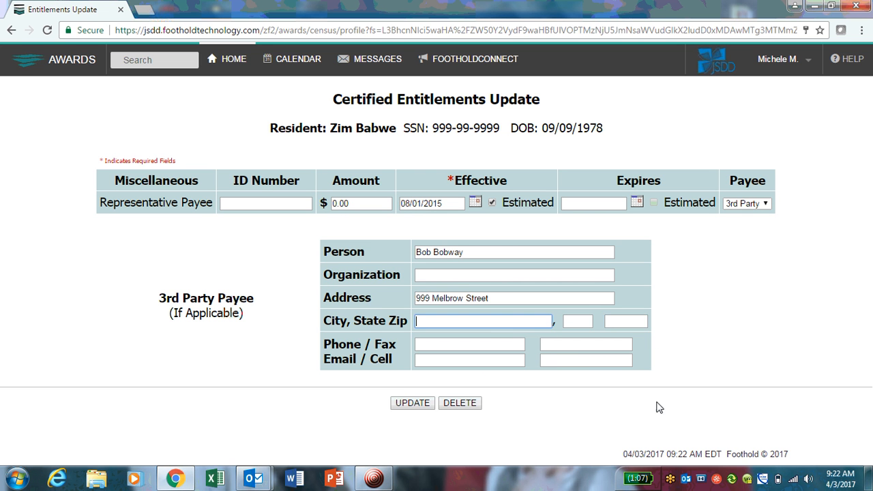
type("Clifton")
key("Tab")
type("NJ")
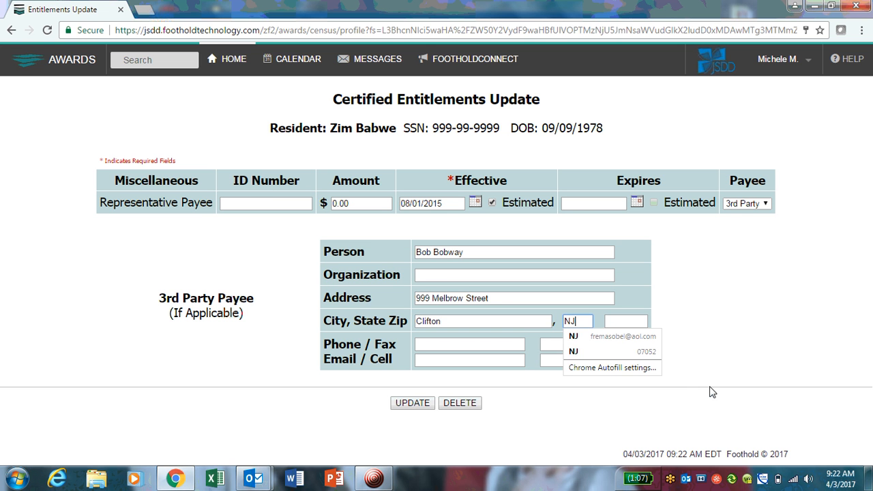
key("Tab")
type("07011")
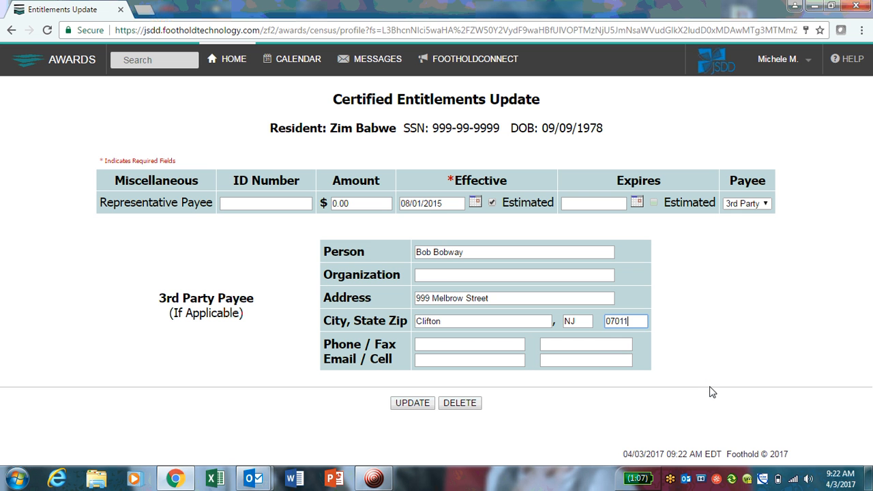
left_click(681, 312)
Enter the payee's phone number and e-mail address
left_click(457, 345)
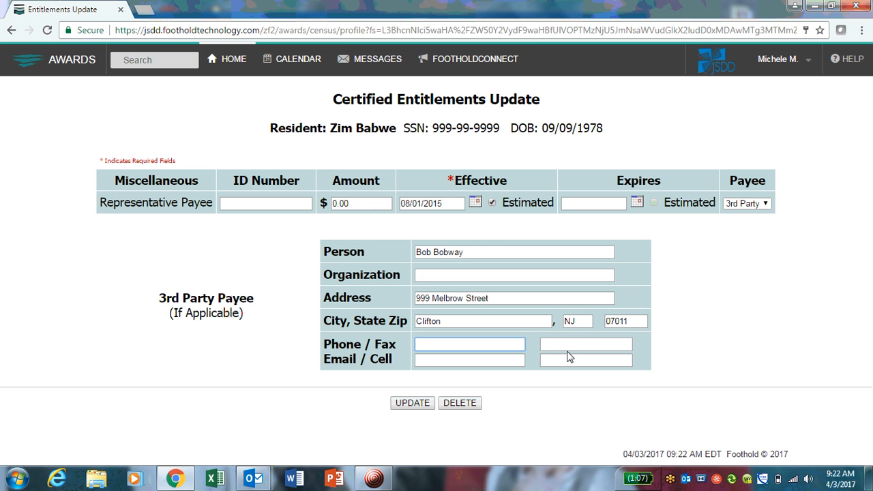
type("999-999-9999")
left_click(499, 360)
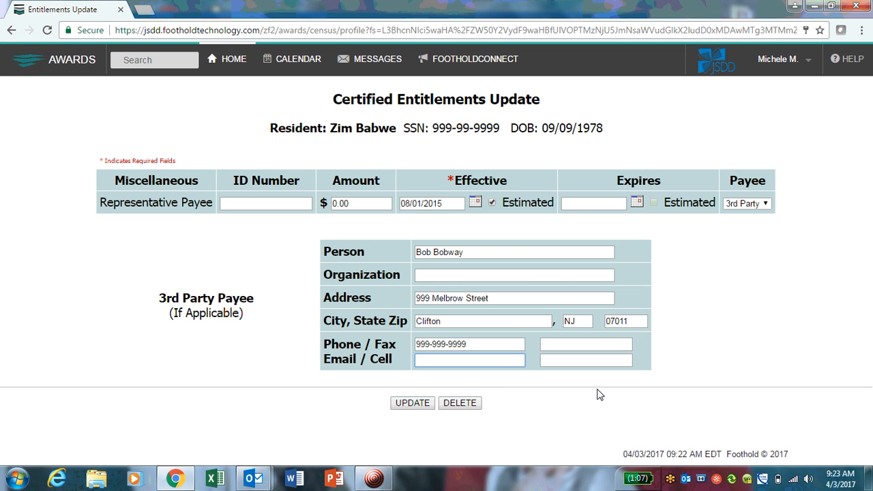
type("emailAddress@fsmr")
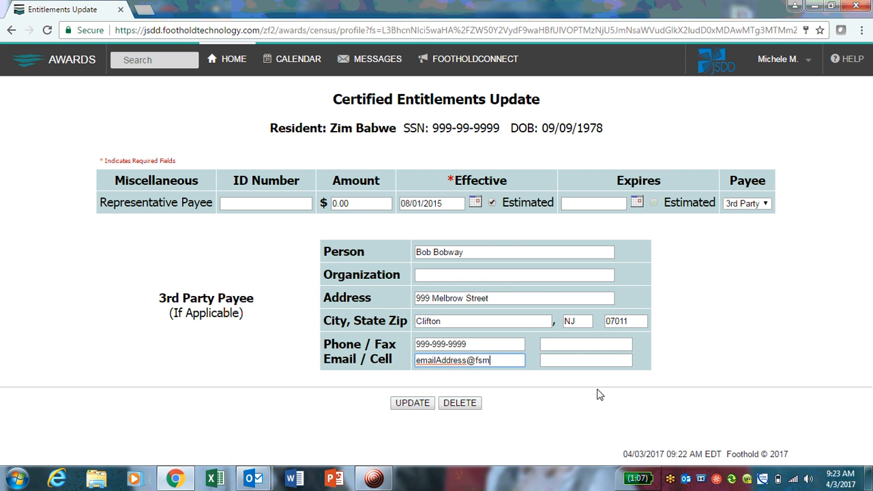
key("BackSpace")
key("BackSpace")
key("BackSpace")
type("sk")
key("BackSpace")
key("BackSpace")
type("ake.com")
left_click(566, 362)
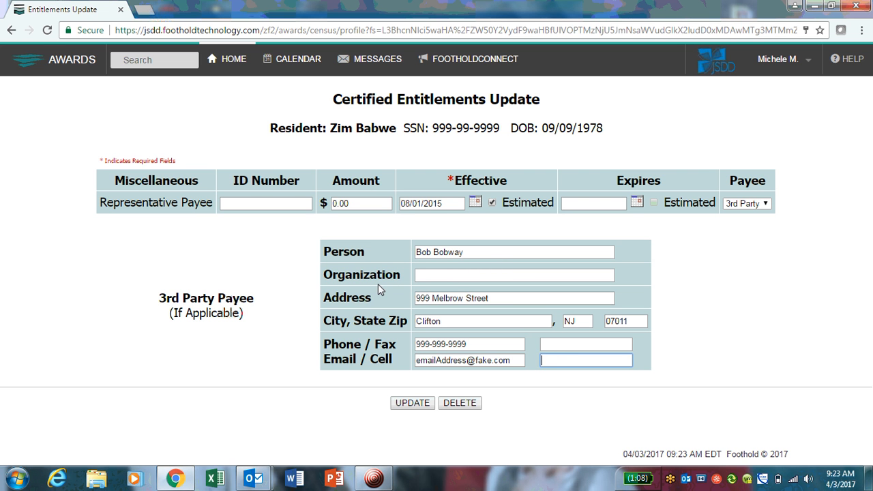
Leave Organization blank and save the 3rd party payee details with UPDATE
left_click_drag(328, 275, 395, 279)
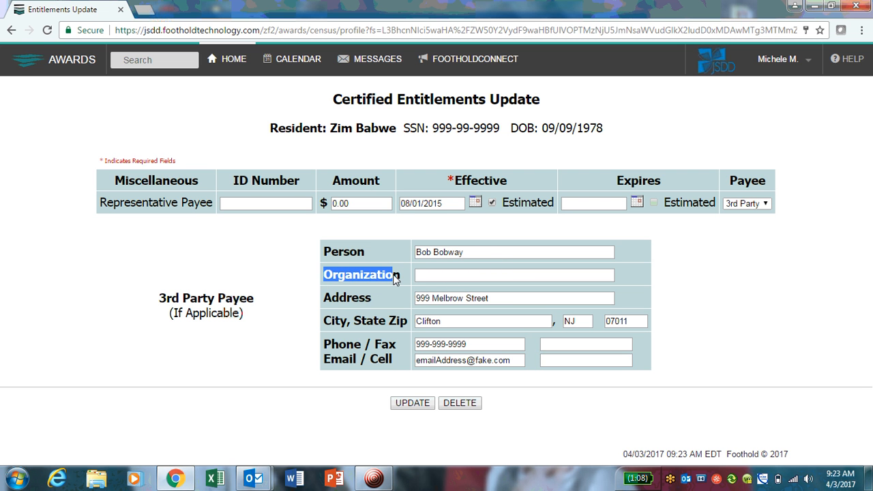
left_click(424, 277)
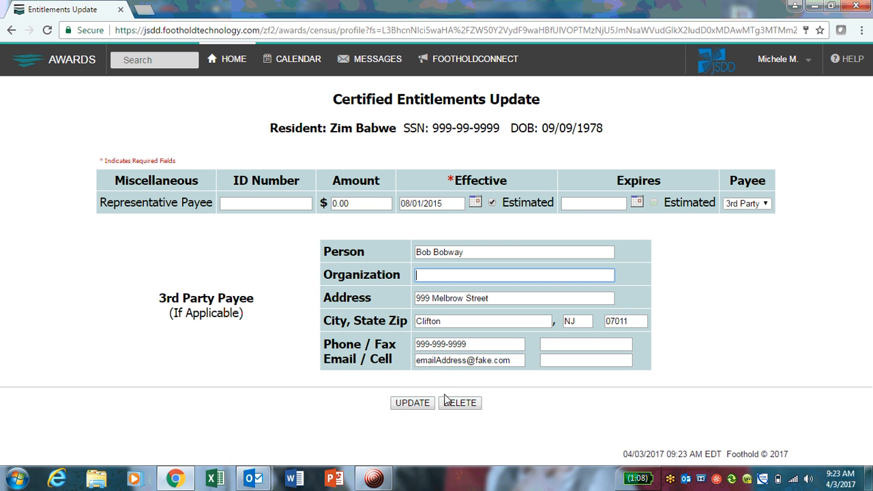
left_click(406, 403)
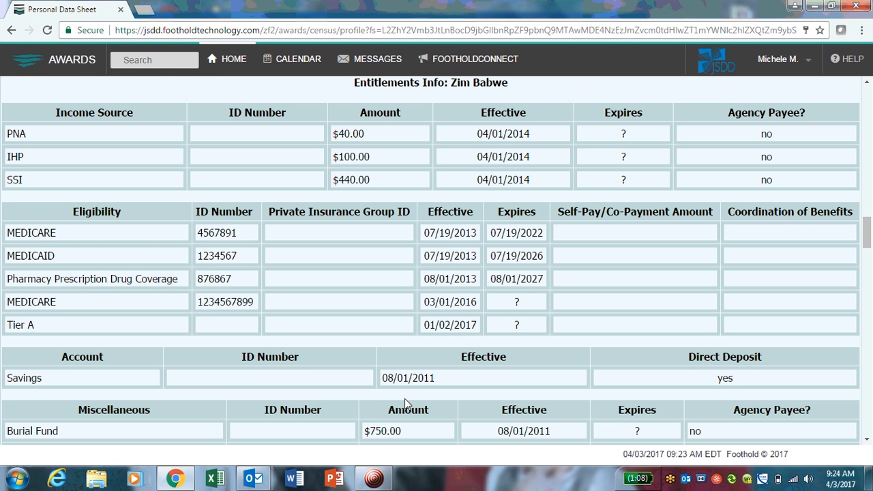
scroll(405, 398, "down", 3)
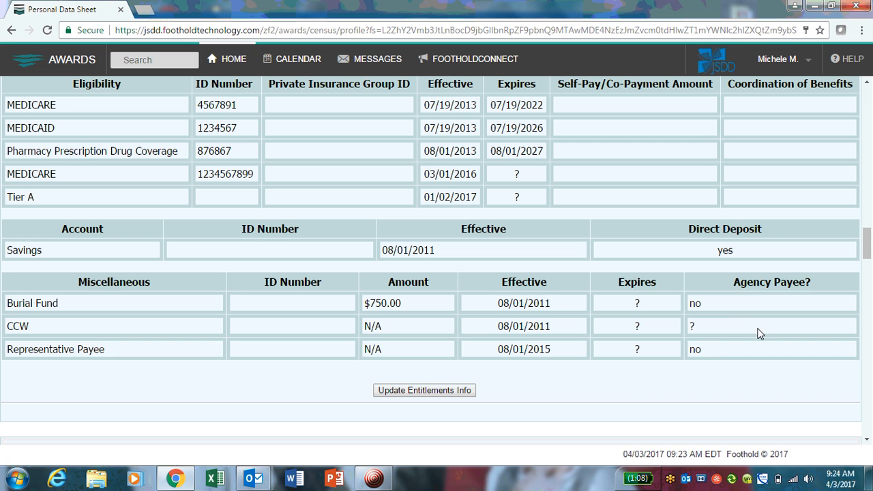
left_click_drag(740, 282, 810, 278)
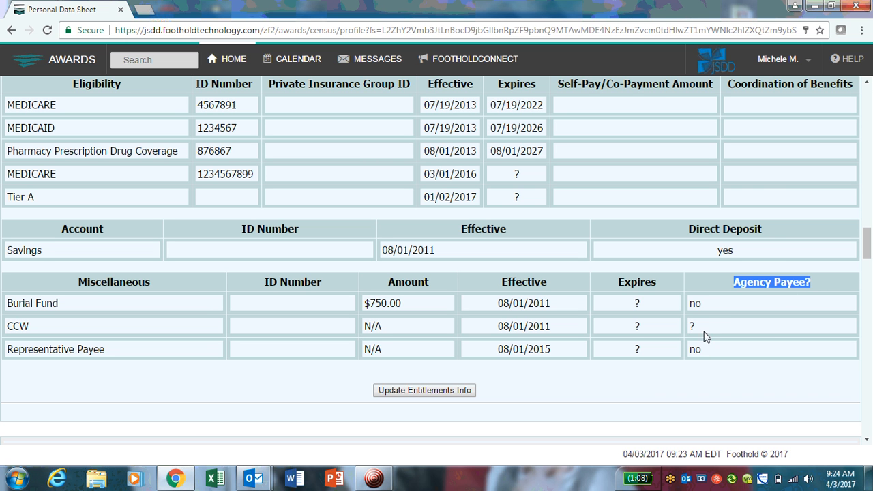
left_click(717, 359)
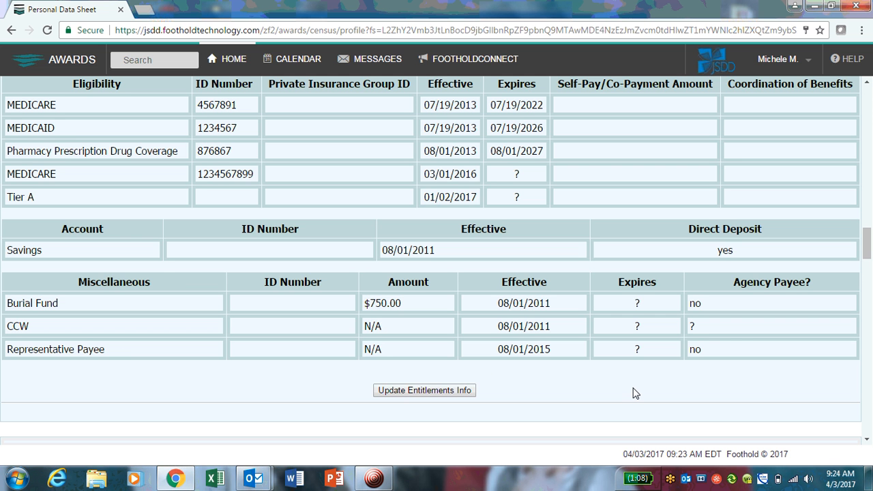
scroll(632, 392, "down", 1)
scroll(633, 392, "down", 2)
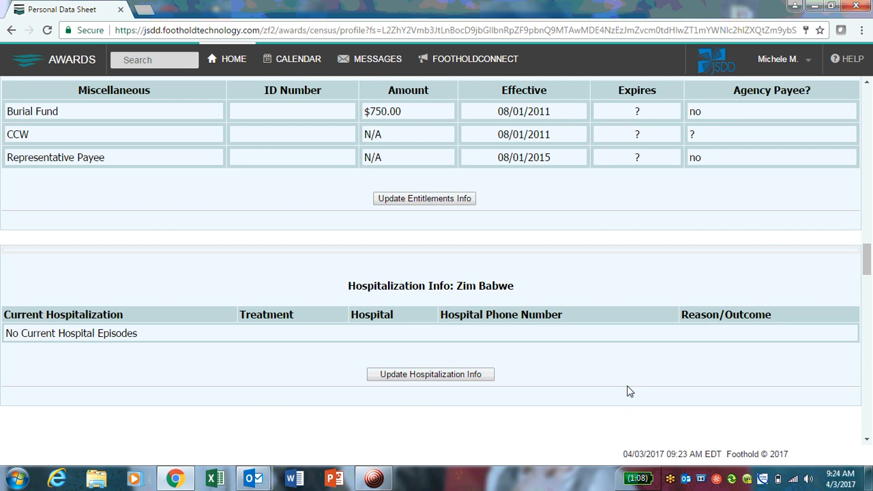
scroll(629, 387, "up", 2)
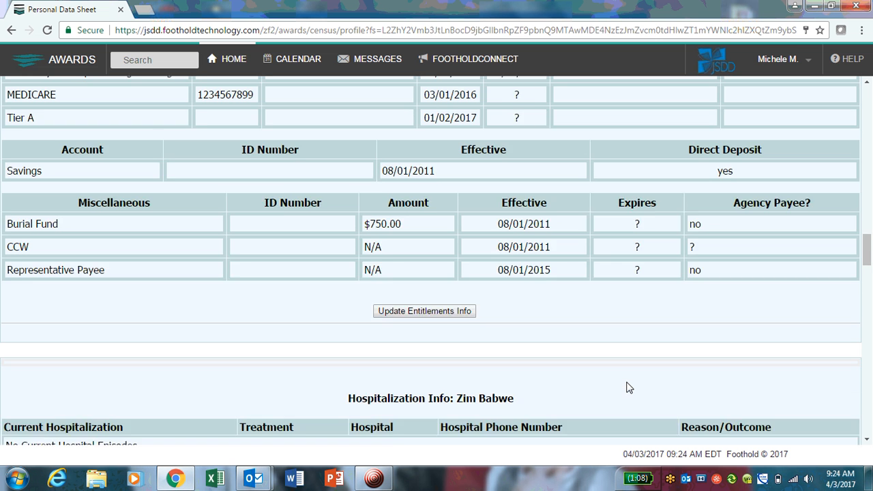
scroll(629, 387, "up", 14)
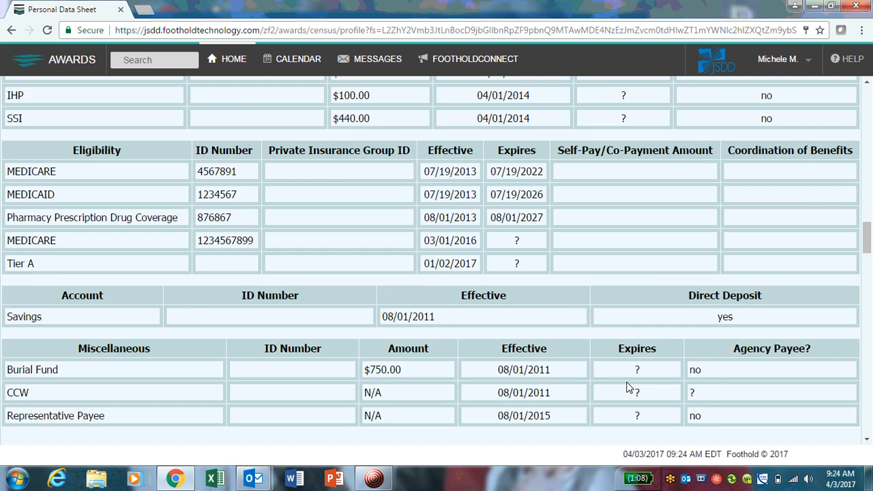
scroll(624, 386, "up", 5)
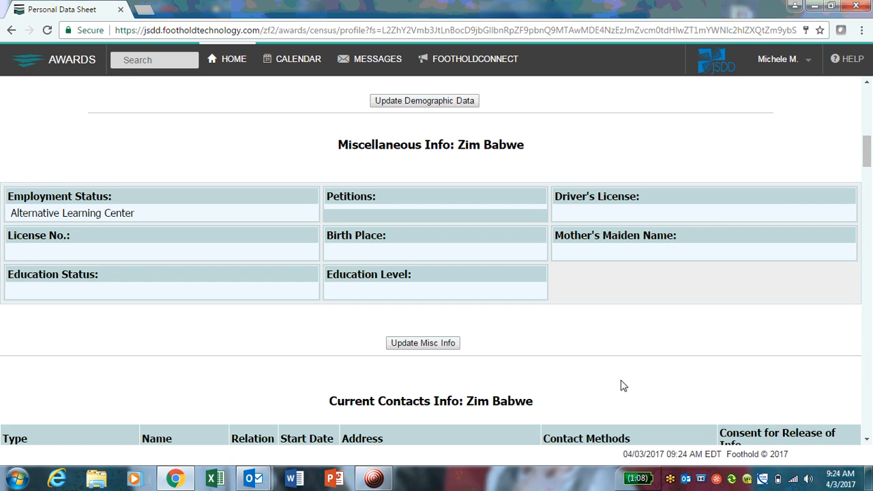
scroll(621, 386, "down", 15)
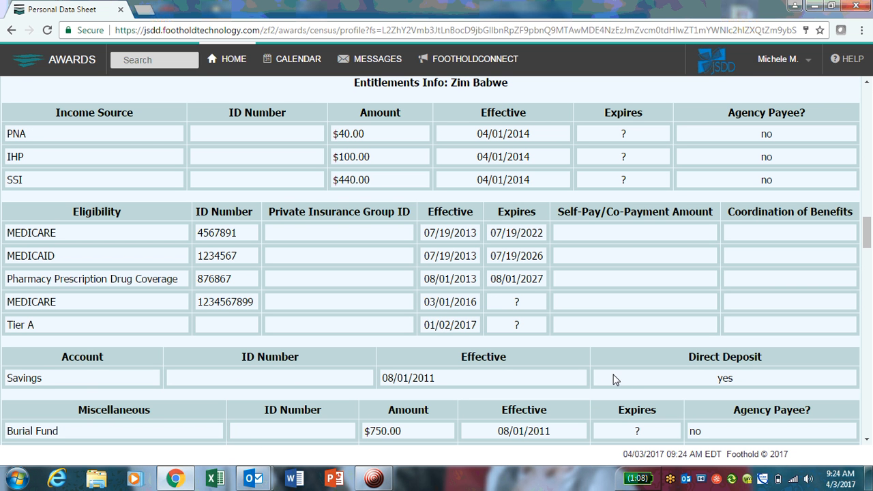
scroll(609, 386, "down", 1)
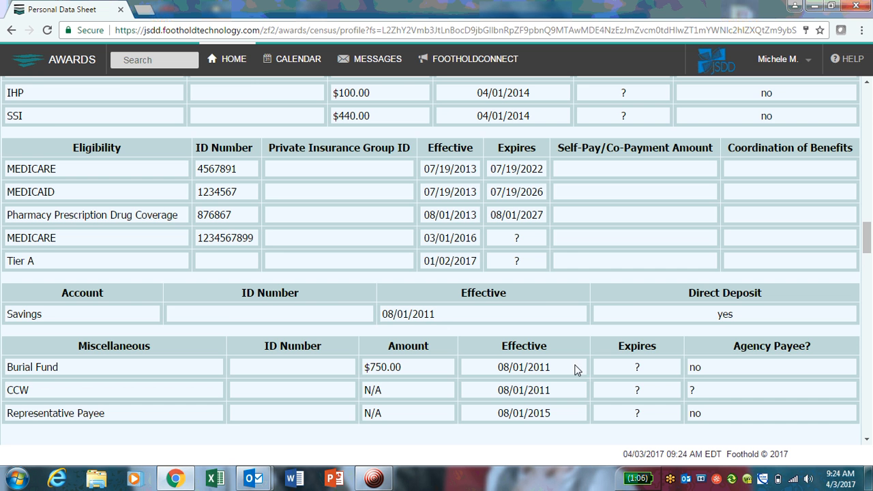
scroll(572, 367, "down", 3)
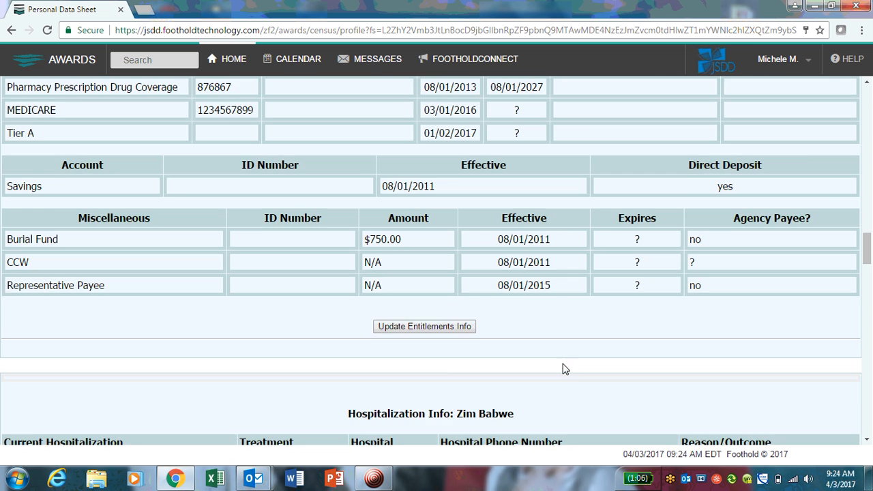
scroll(571, 367, "up", 2)
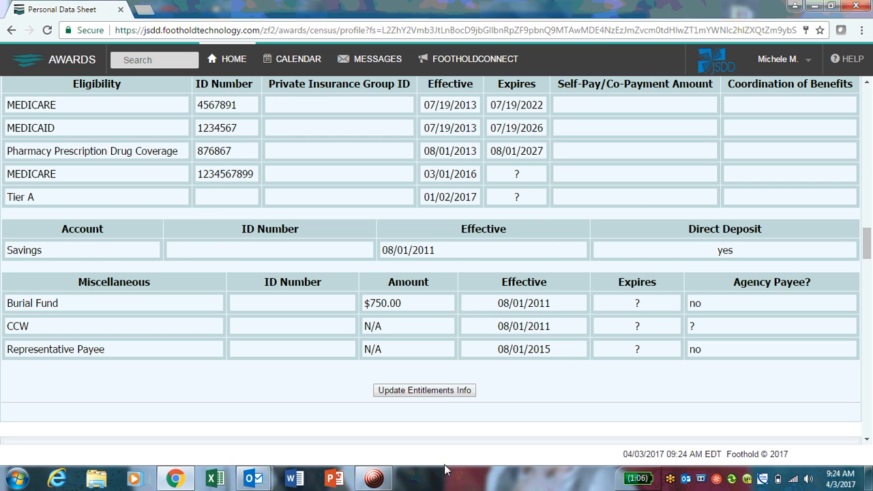